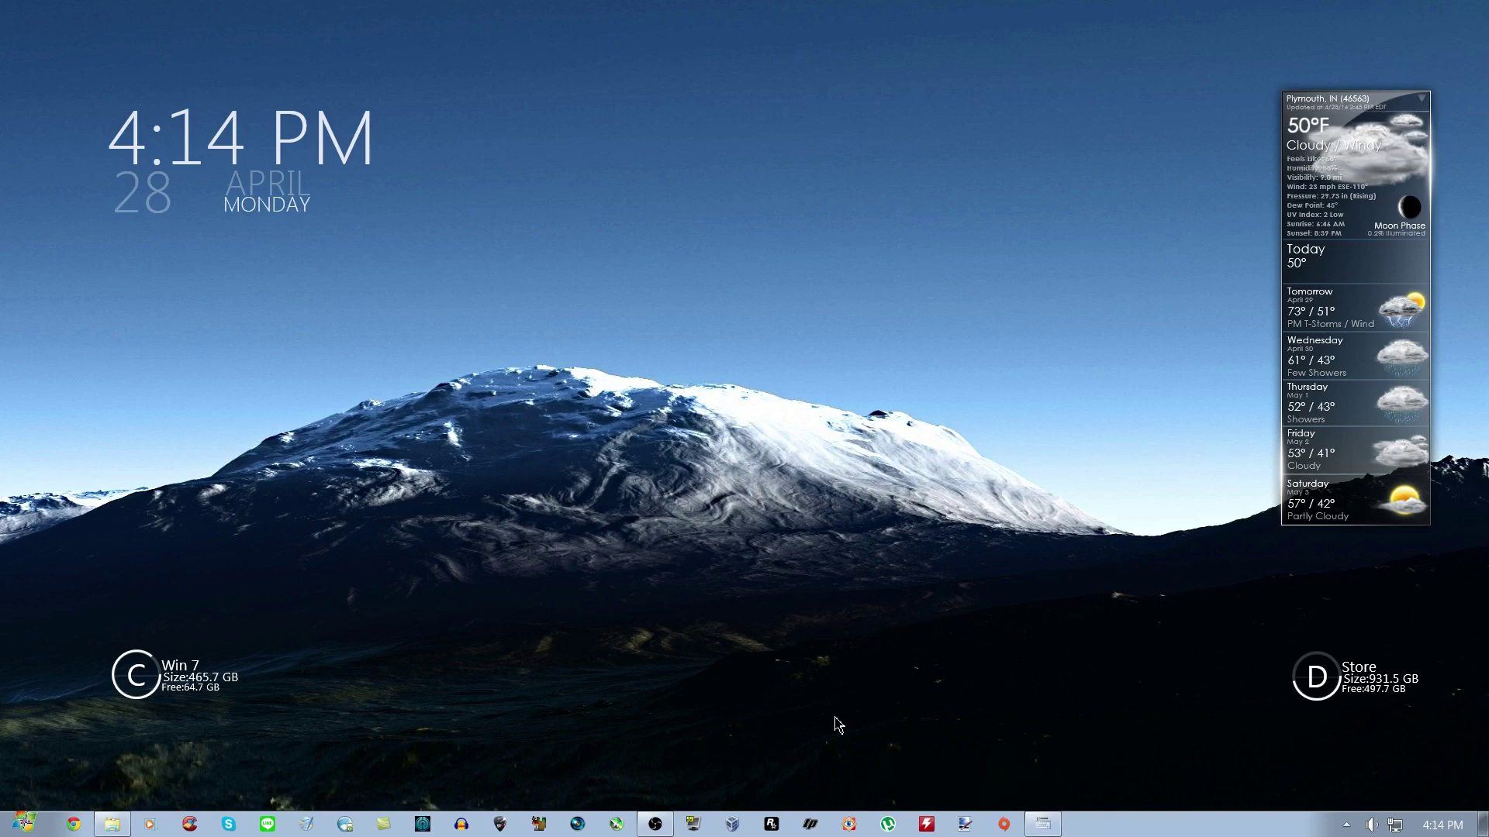
Step: Launch DS3 Tool from the dock, move its window aside to view the home page, then close it
mouse_move(1136, 4)
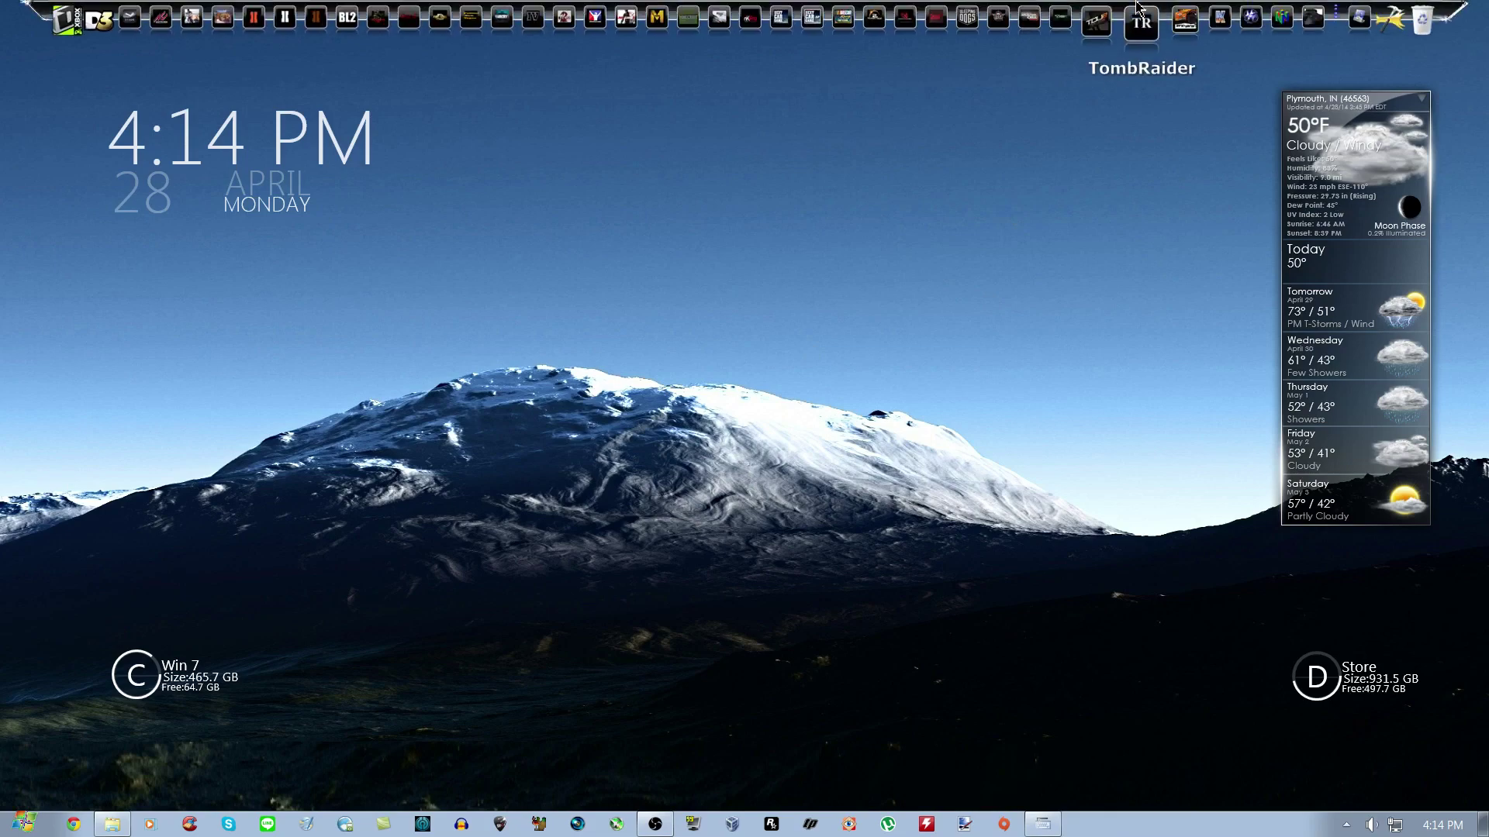
left_click(1295, 23)
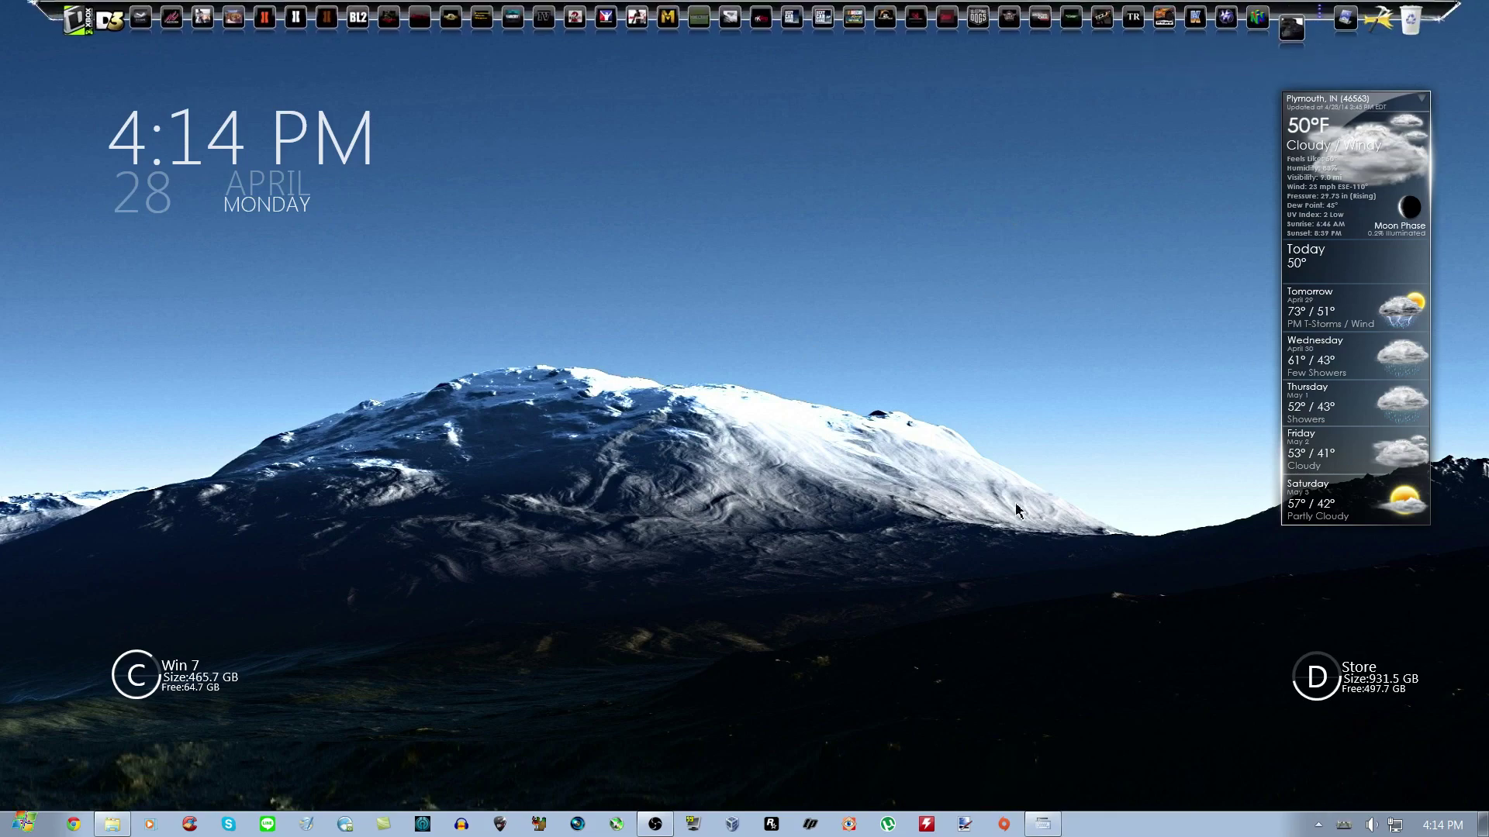
left_click_drag(534, 109, 833, 172)
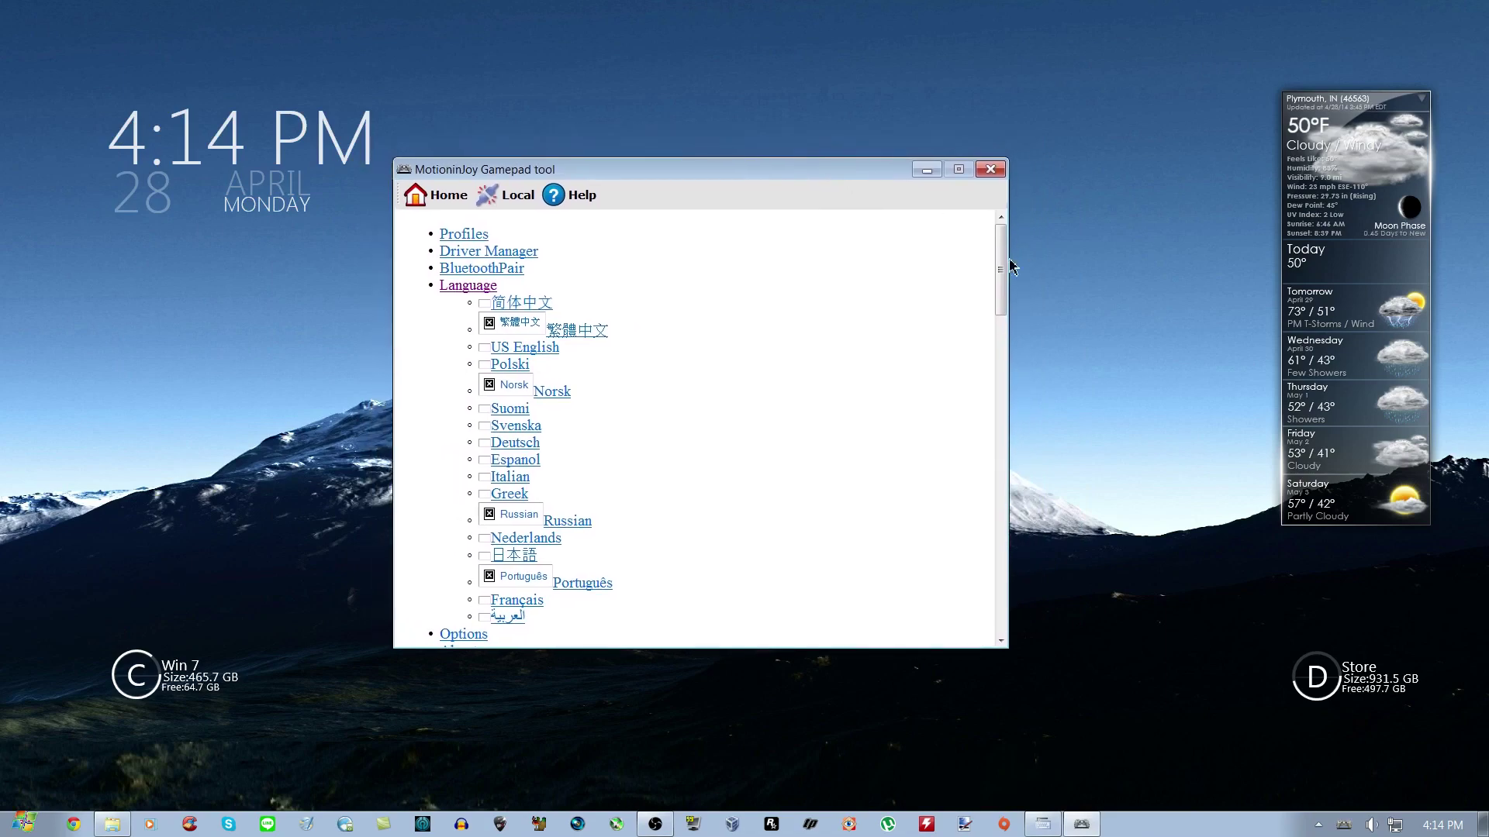
left_click_drag(1001, 264, 1000, 224)
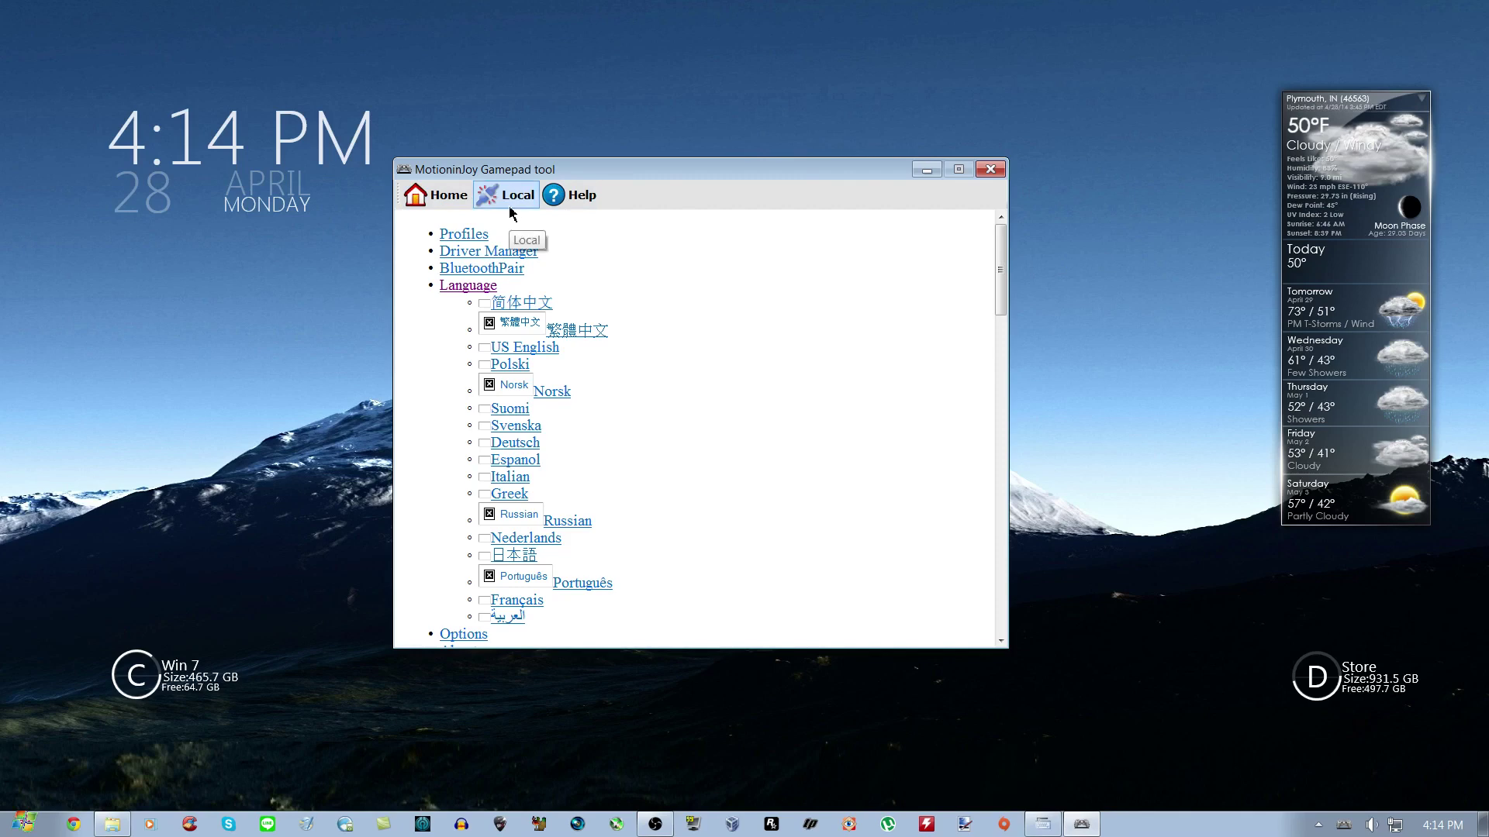
left_click(994, 173)
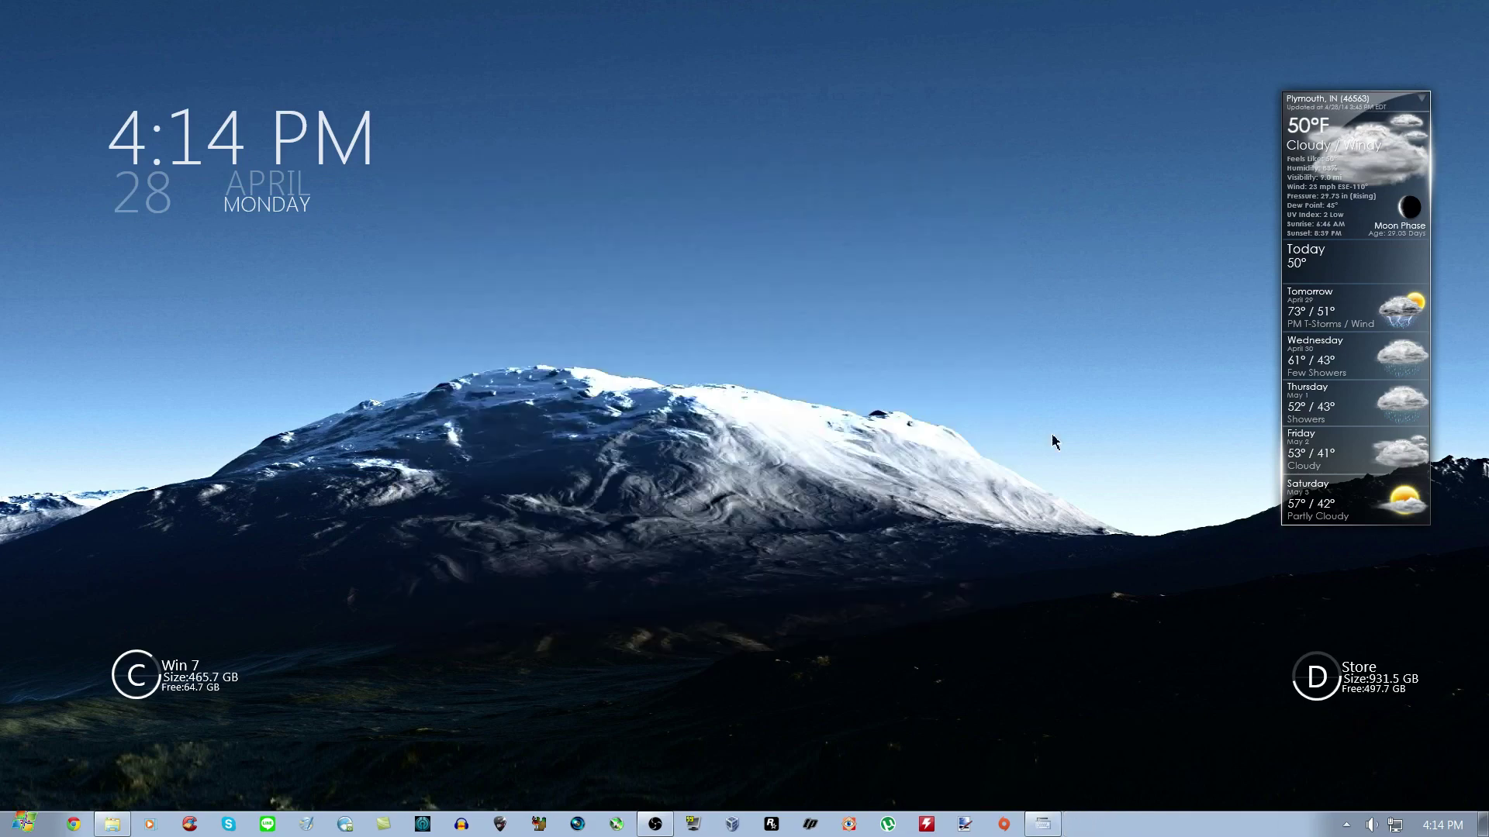
Step: Restore the D:\dls\rars folder and select the local 0.6.0005 rev2 archive
left_click(112, 824)
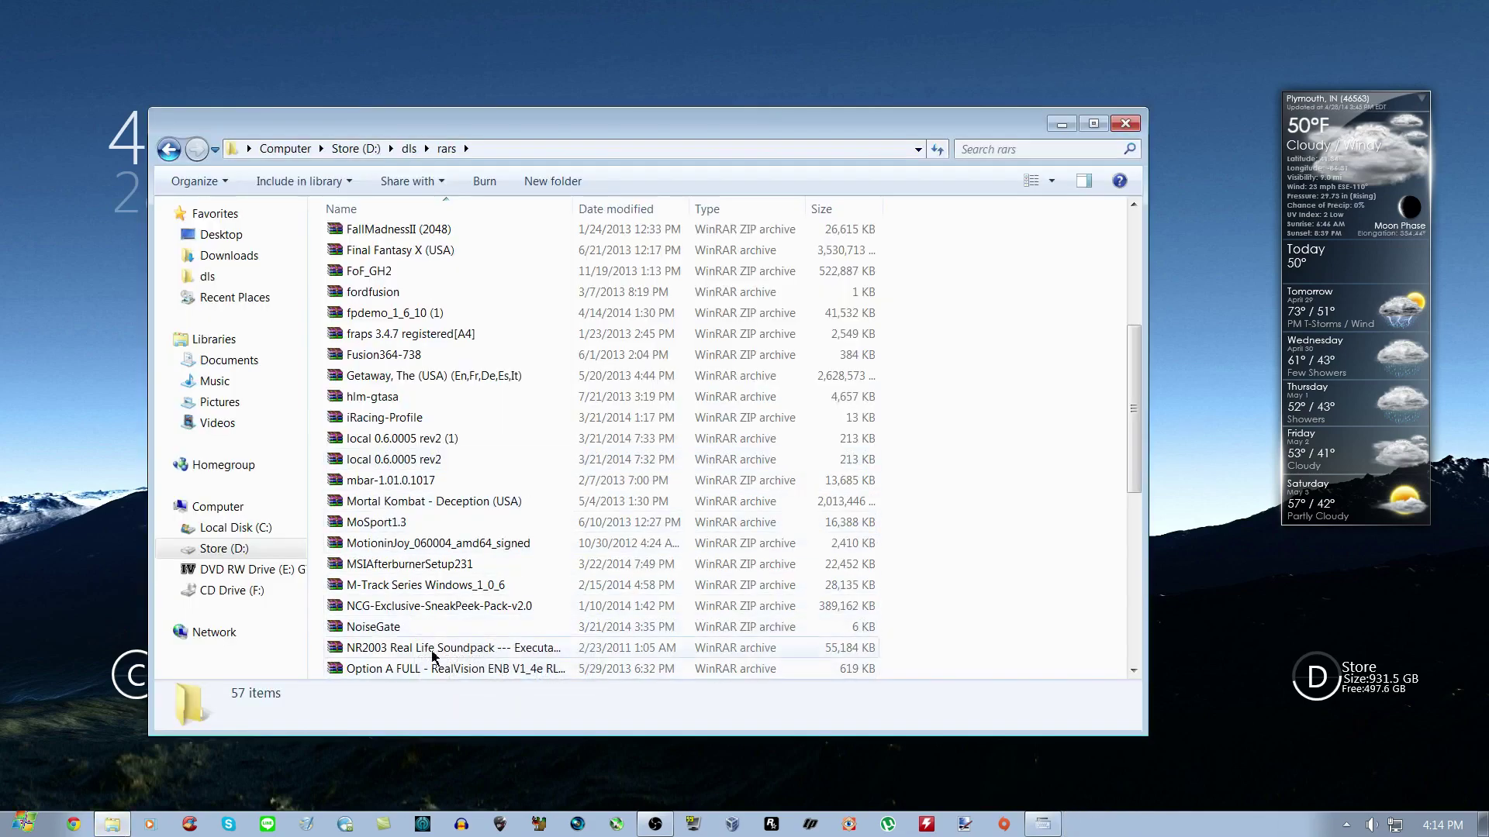
left_click(434, 544)
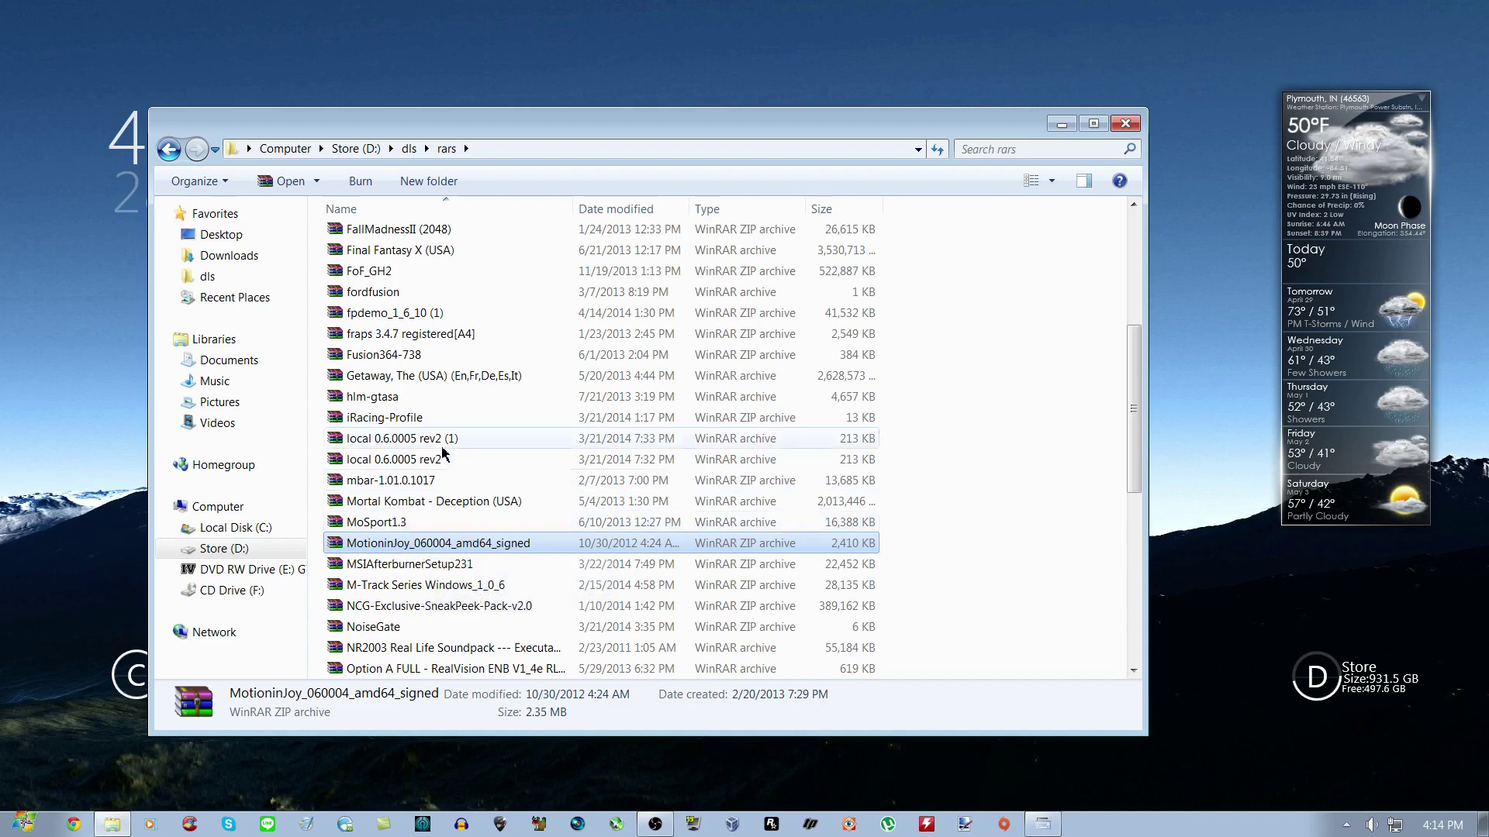
left_click(395, 462)
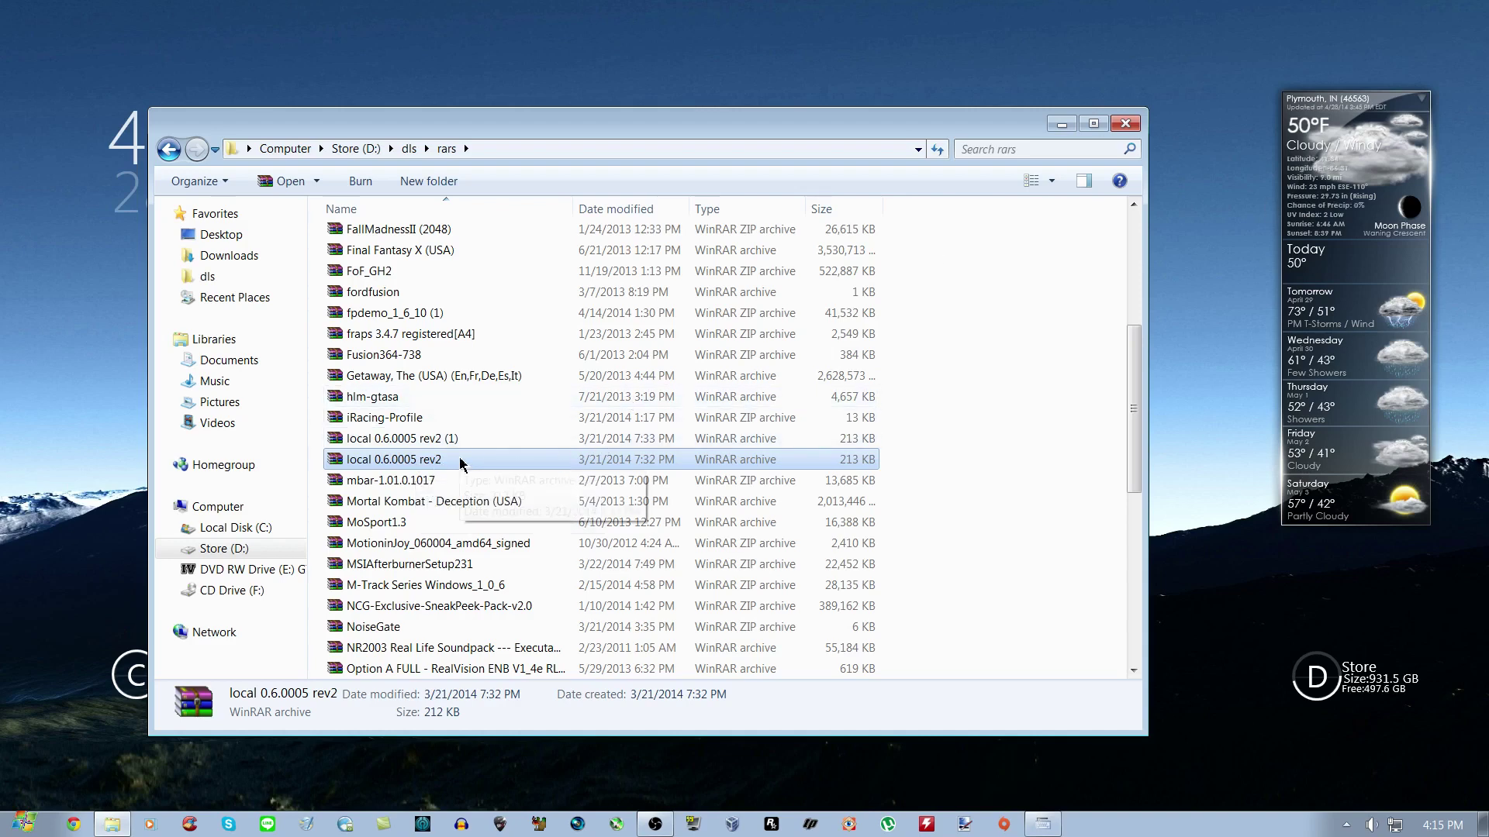
Step: Close the rars folder and search Google for 'motioninjoy offline 6.0005'
left_click(1125, 123)
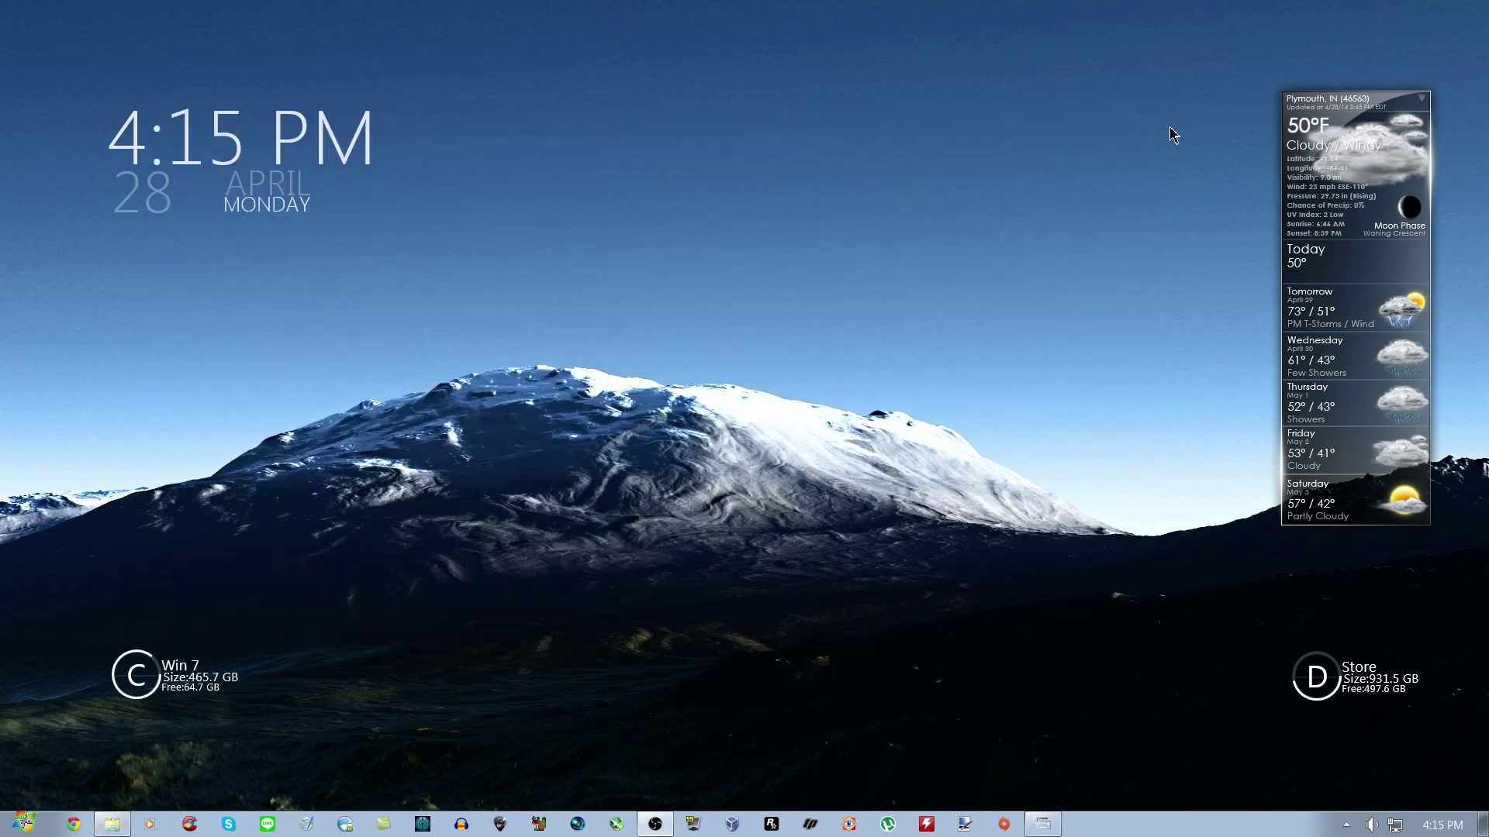
mouse_move(696, 4)
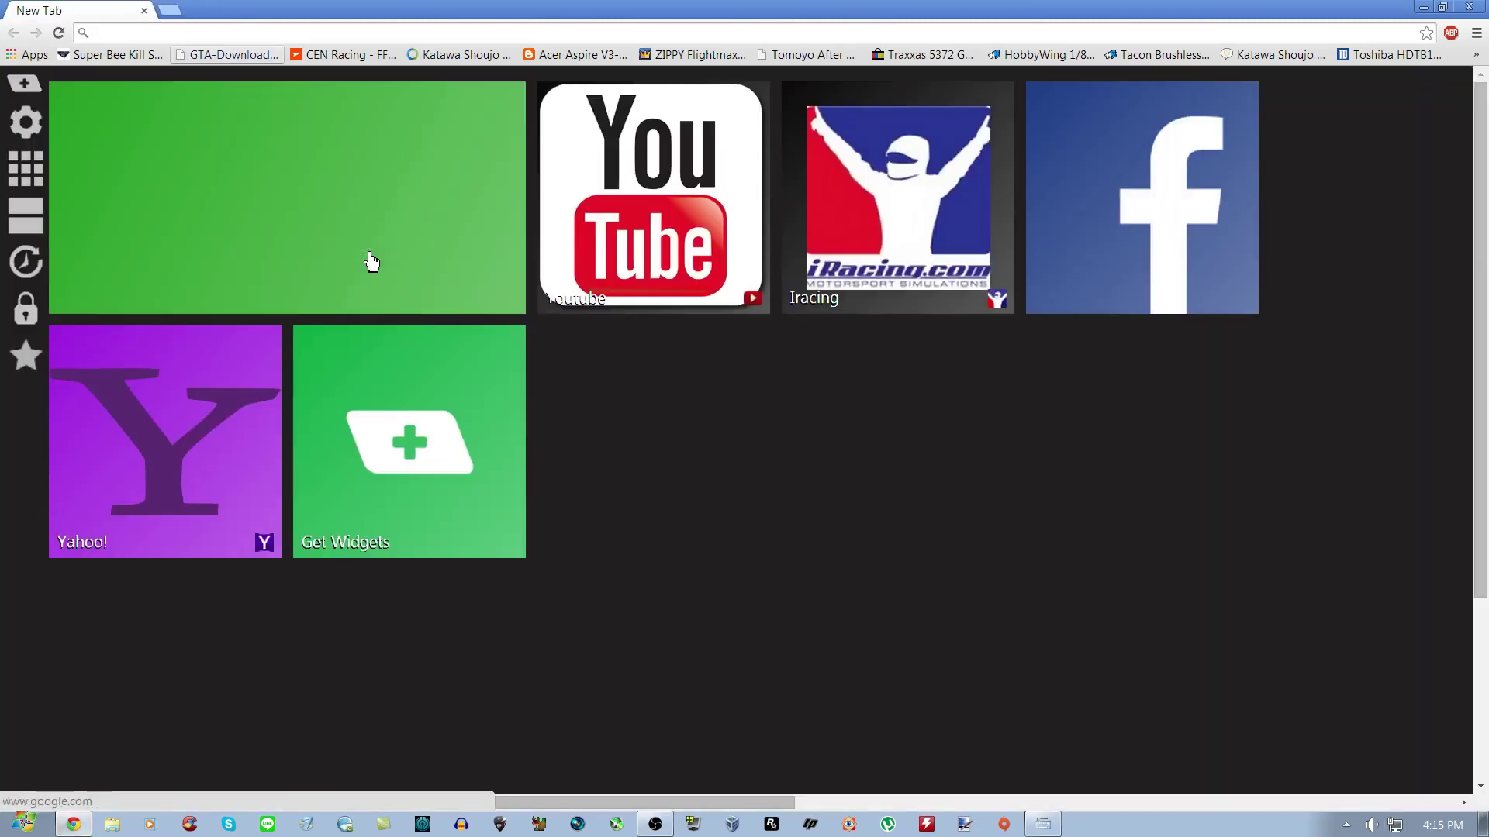
left_click(376, 260)
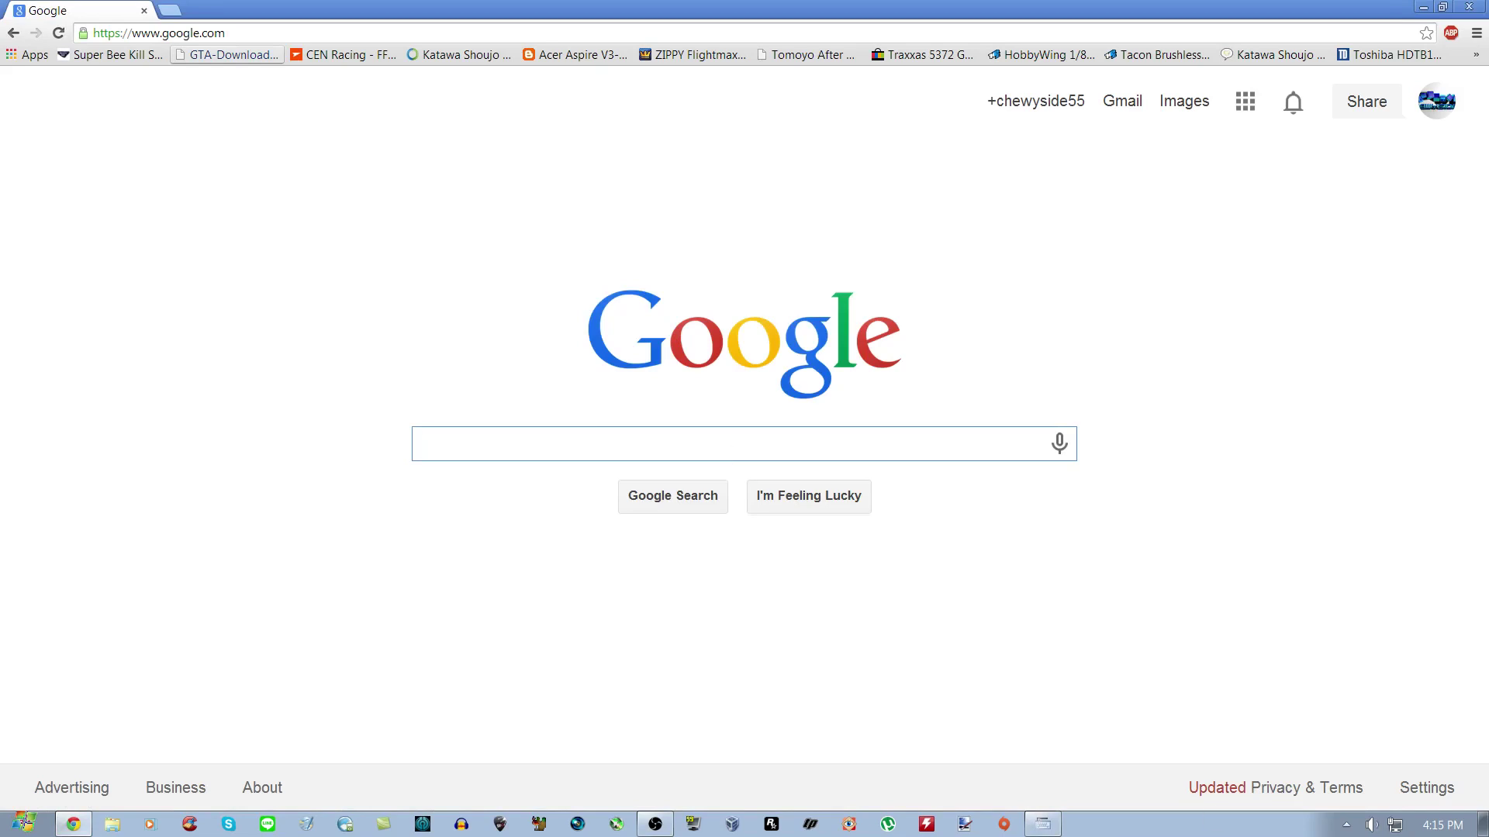
type("moti")
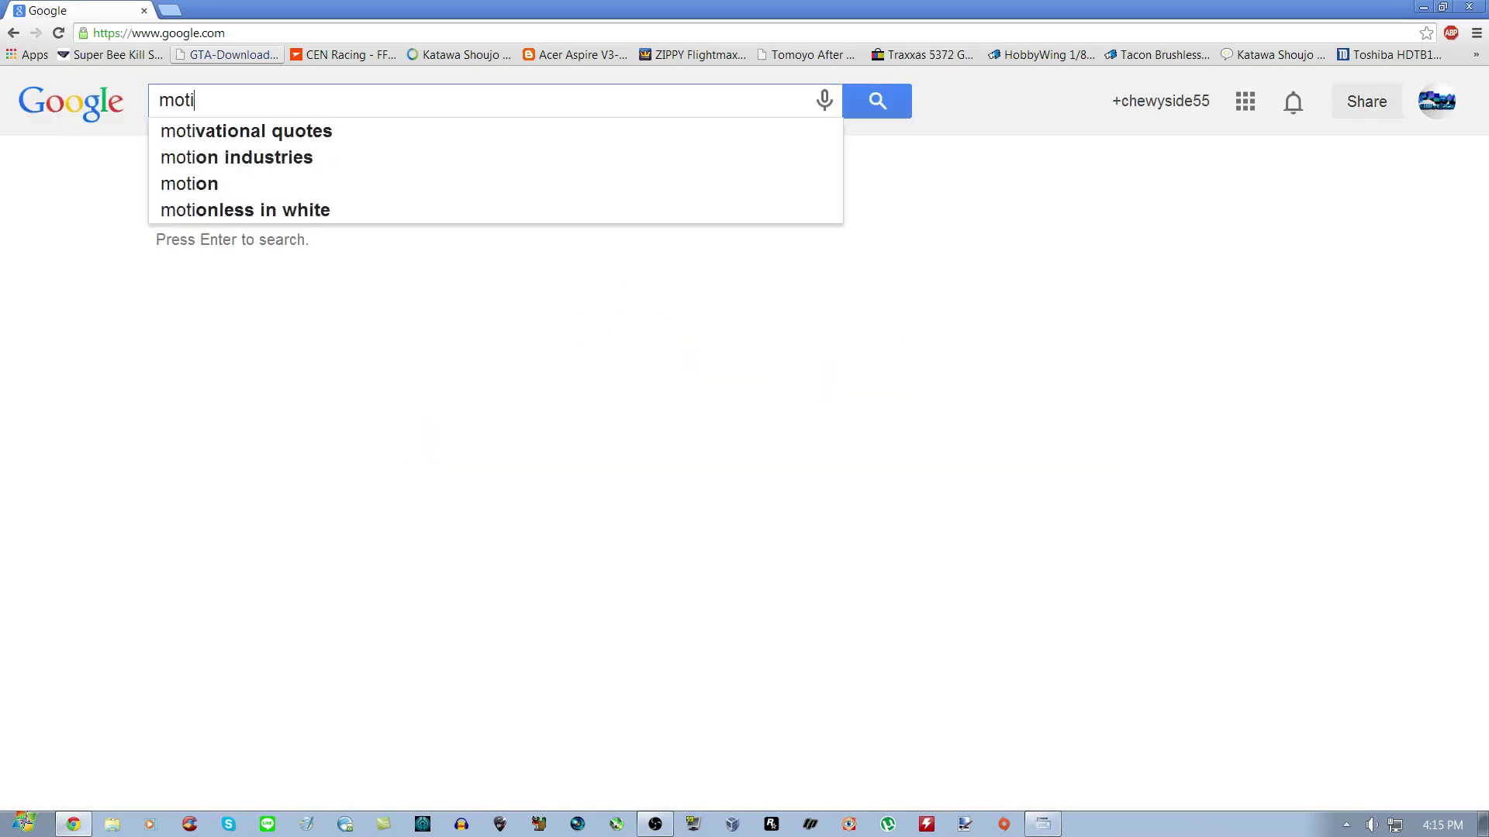
type("oninjo")
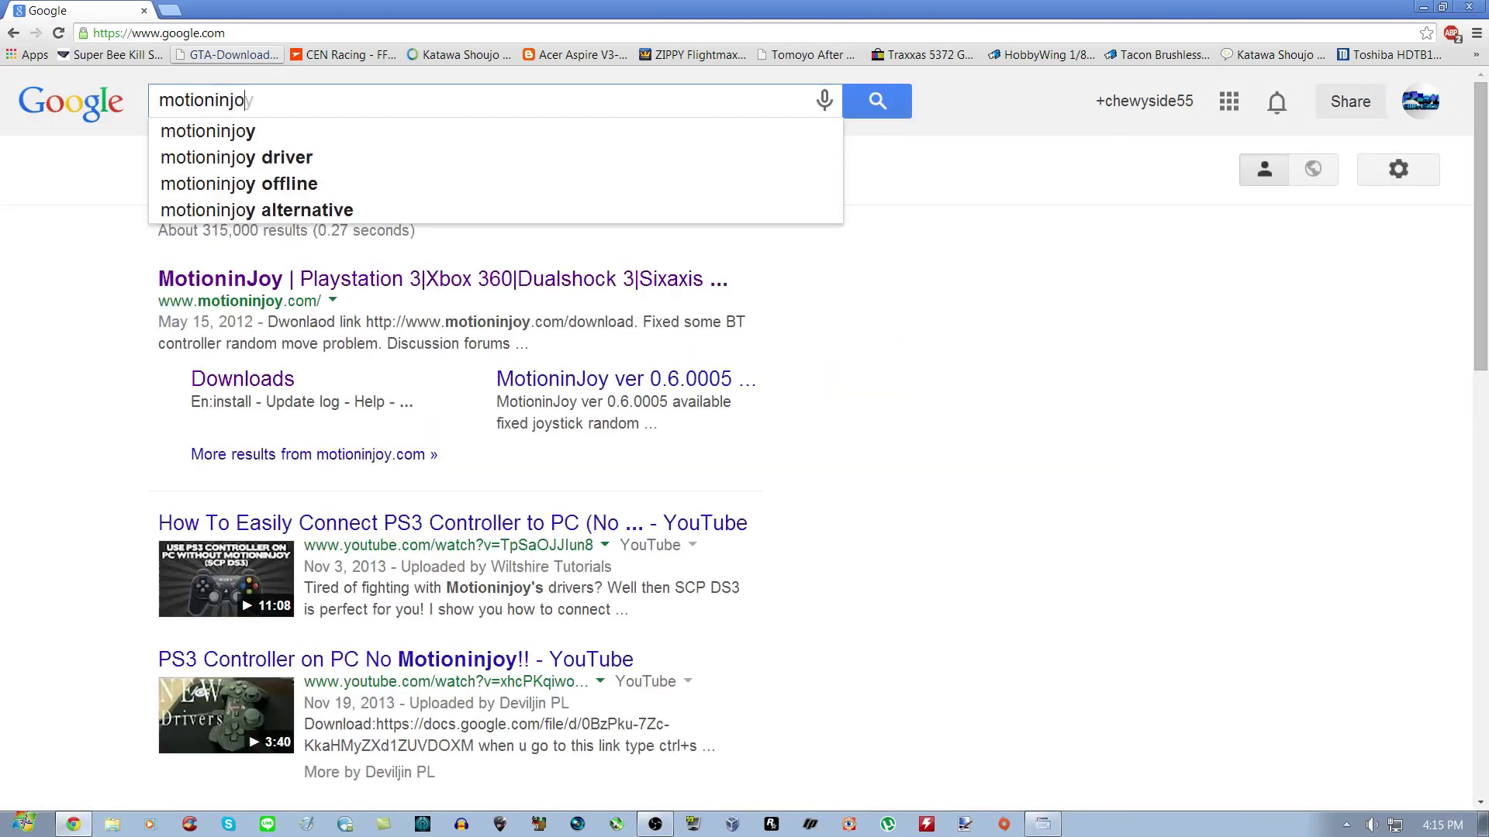
type("y offli")
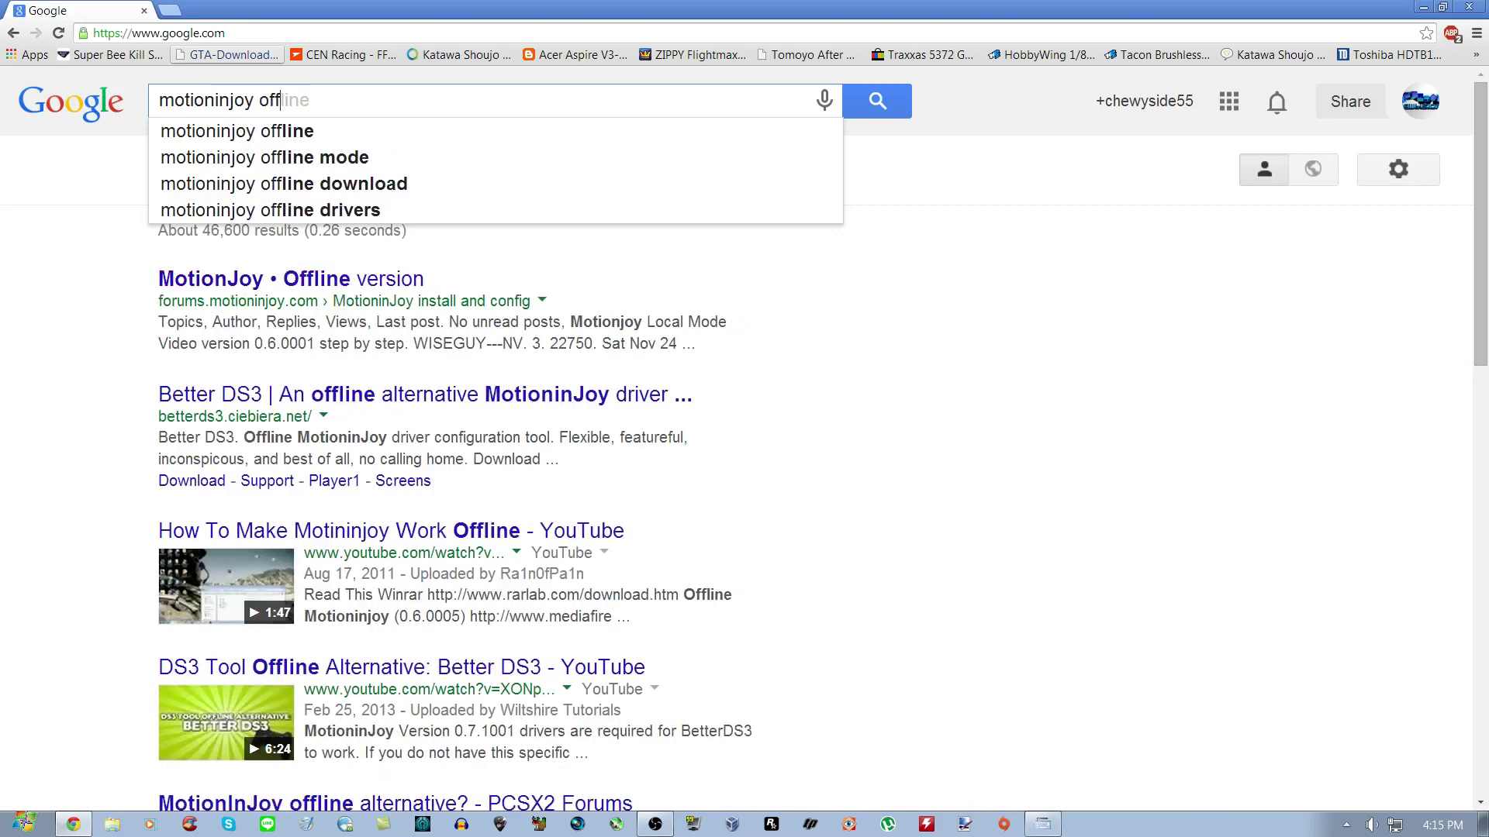
type("ne ")
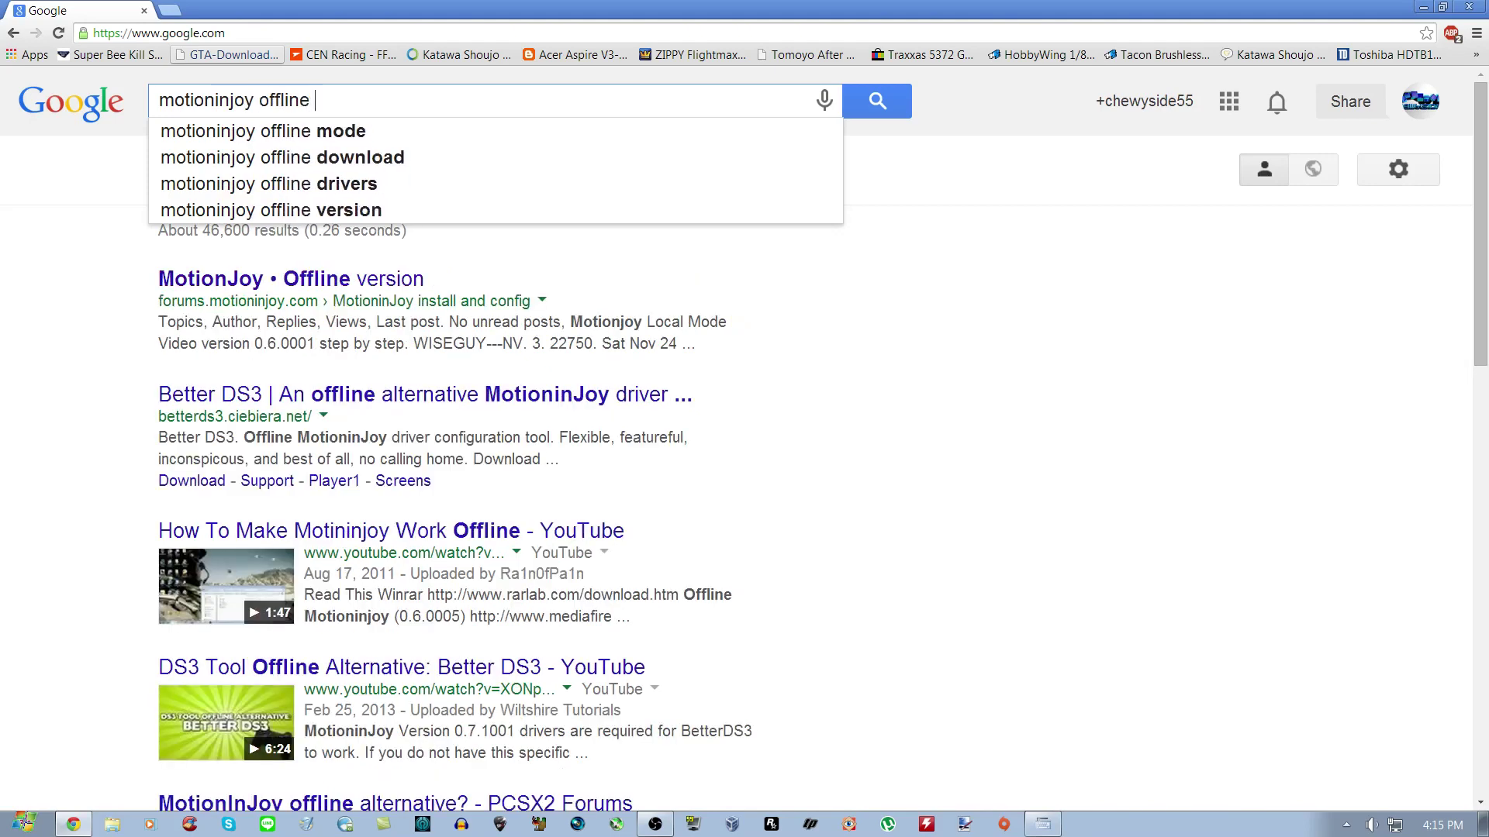
type("6")
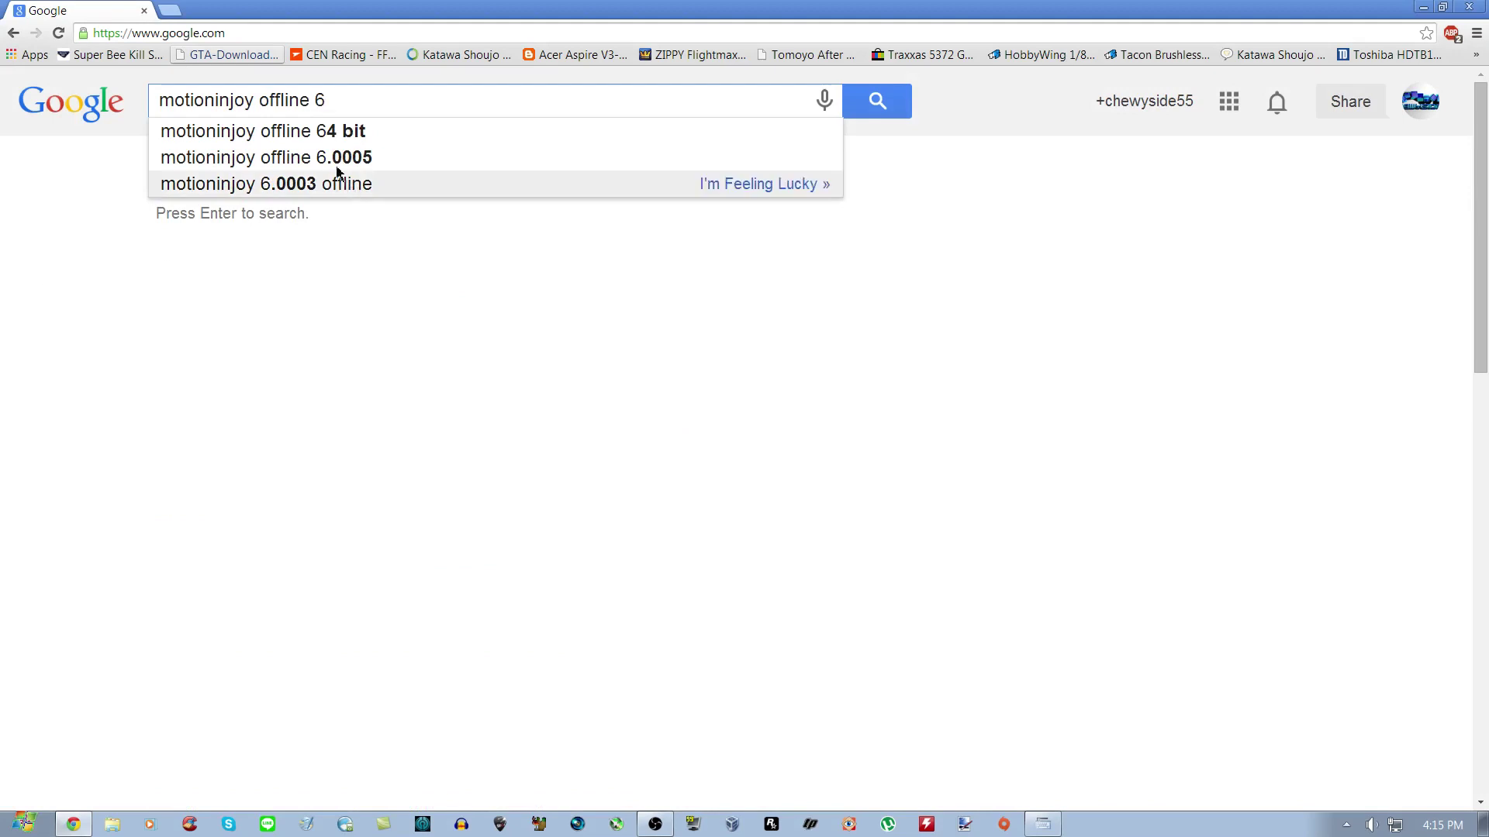
left_click(331, 165)
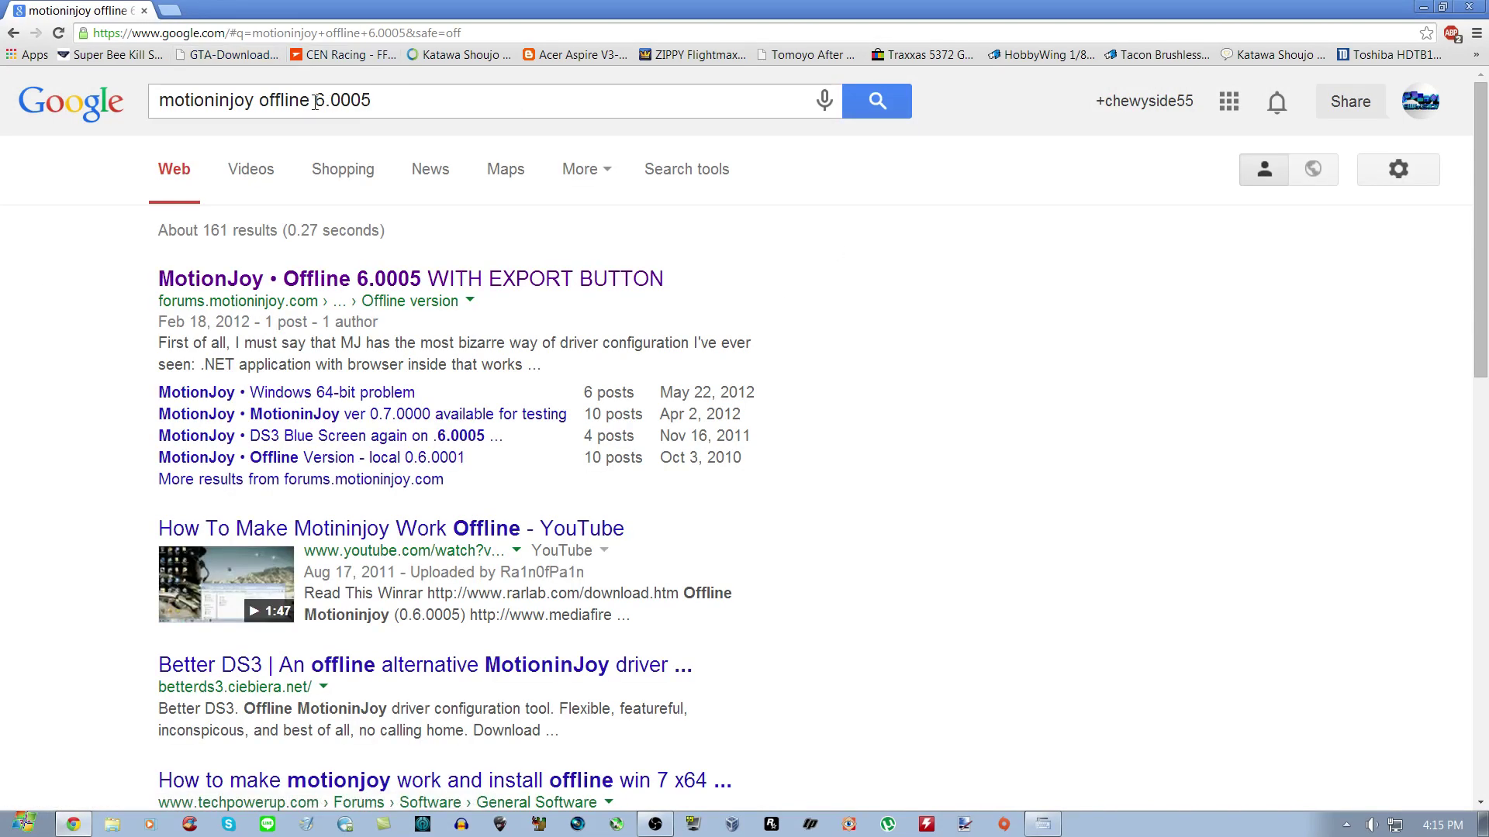
left_click_drag(315, 102, 400, 103)
left_click(400, 103)
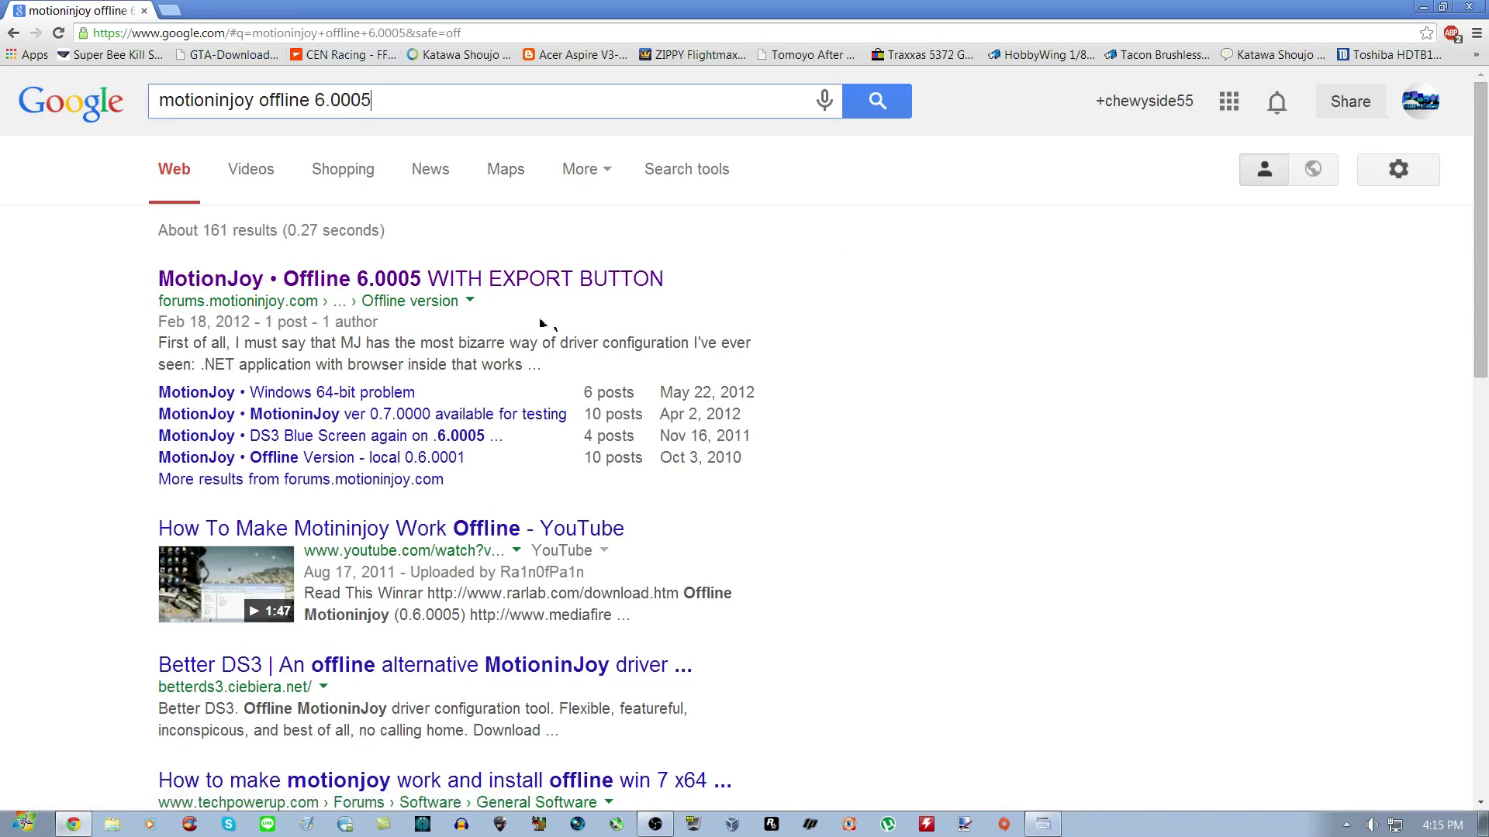
Step: Open the Offline 6.0005 WITH EXPORT BUTTON forum post, find its local.rar attachment, then close Chrome
left_click(490, 284)
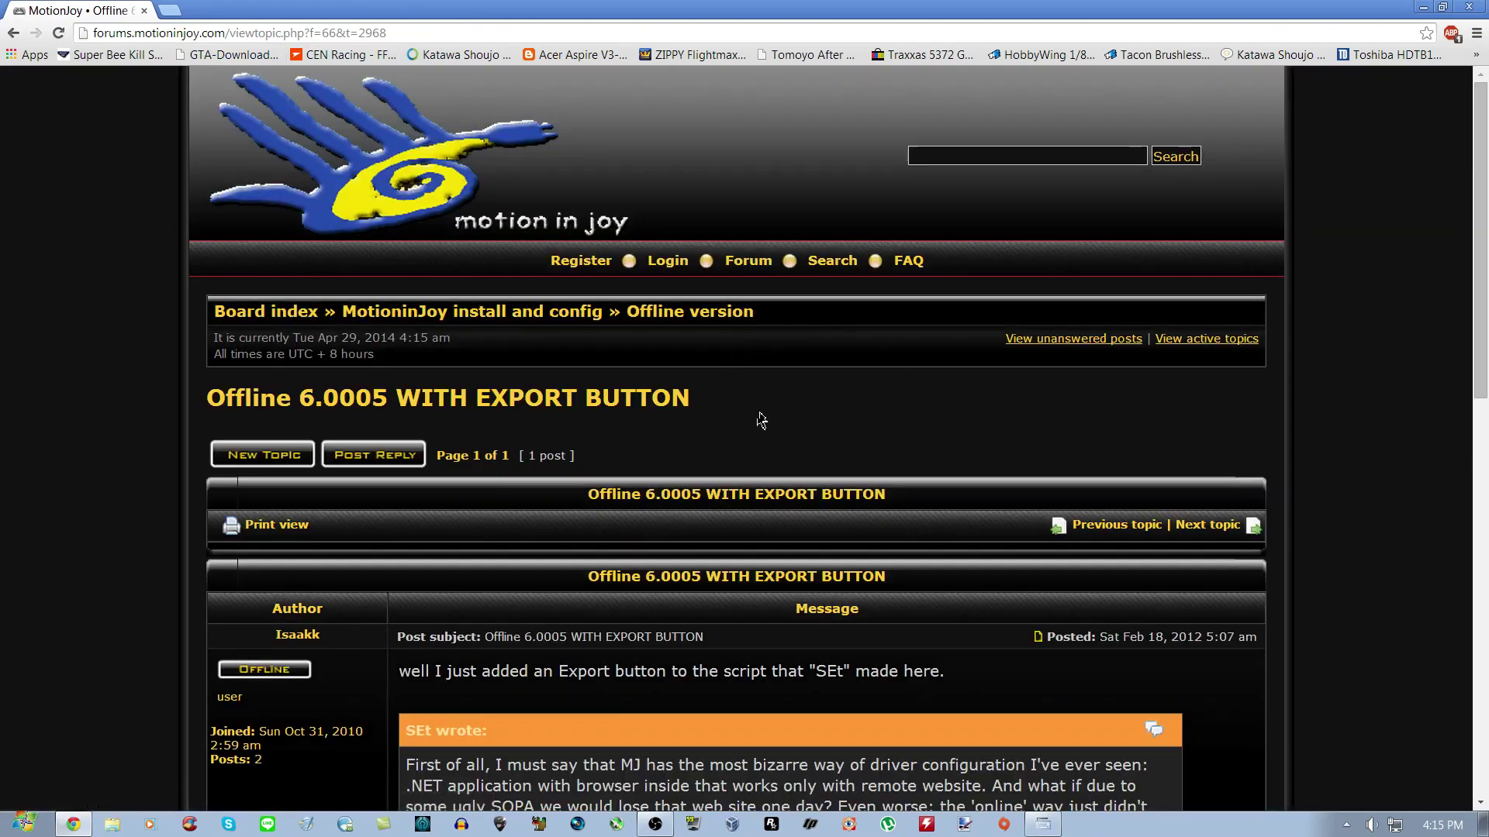
scroll(736, 434, "down", 5)
scroll(504, 467, "down", 3)
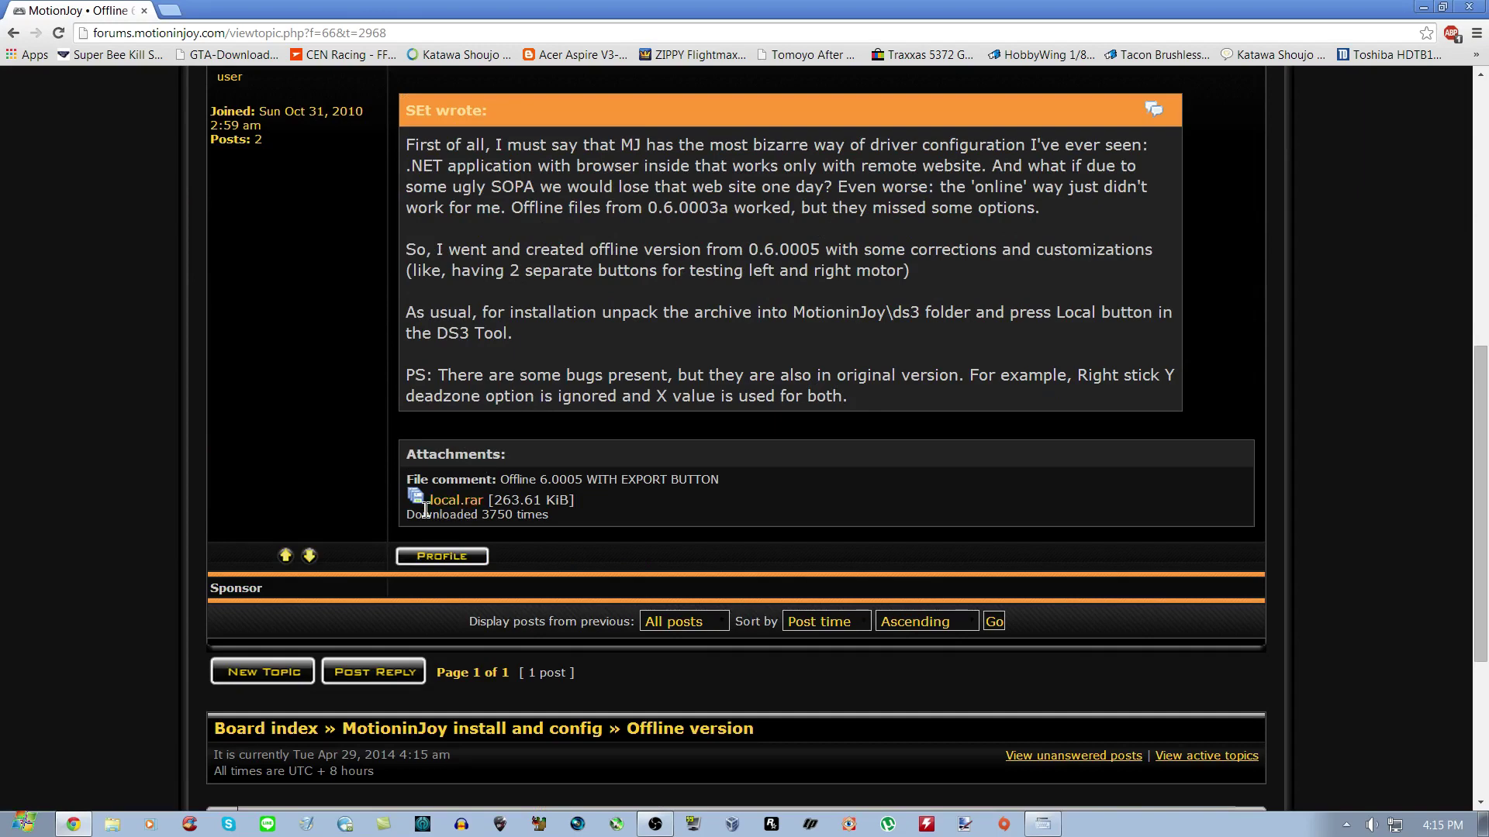
left_click_drag(429, 502, 482, 501)
left_click(561, 518)
left_click(143, 12)
Step: Open local 0.6.0005 rev2.rar from D:\dls\rars in WinRAR and select its local folder
left_click(112, 824)
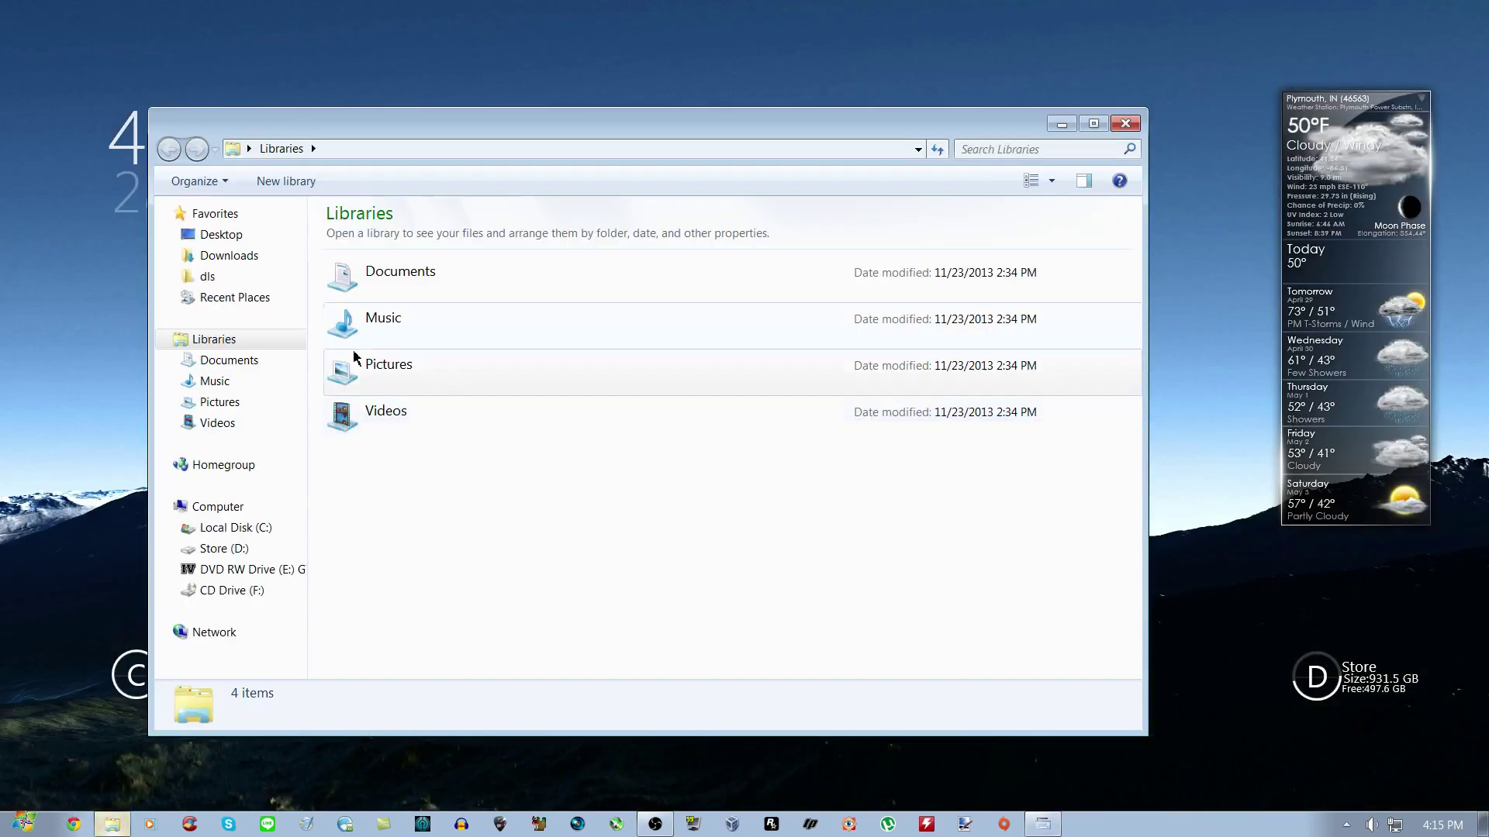
left_click(206, 277)
double_click(358, 345)
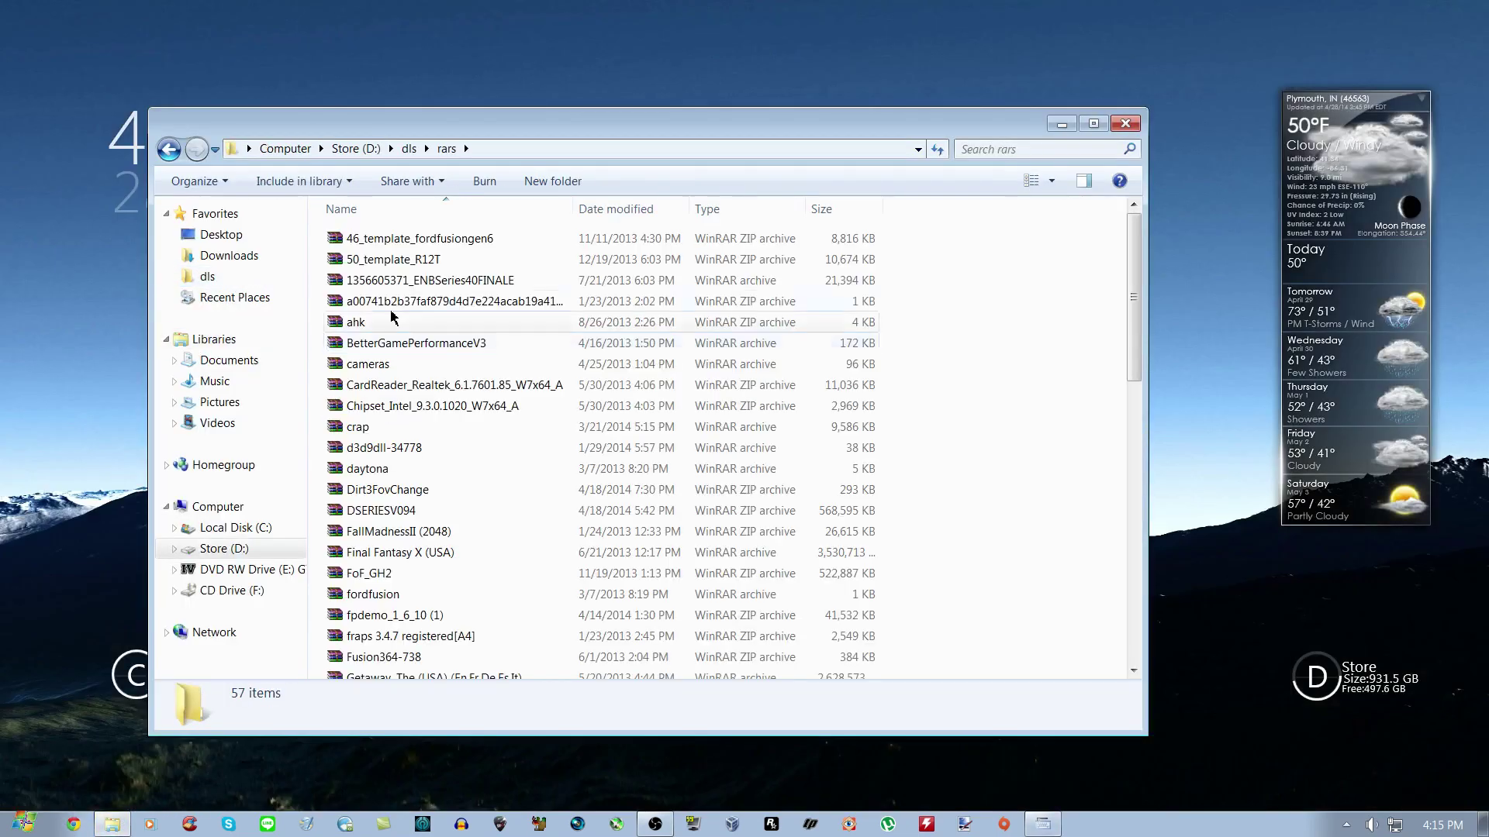
scroll(425, 650, "down", 3)
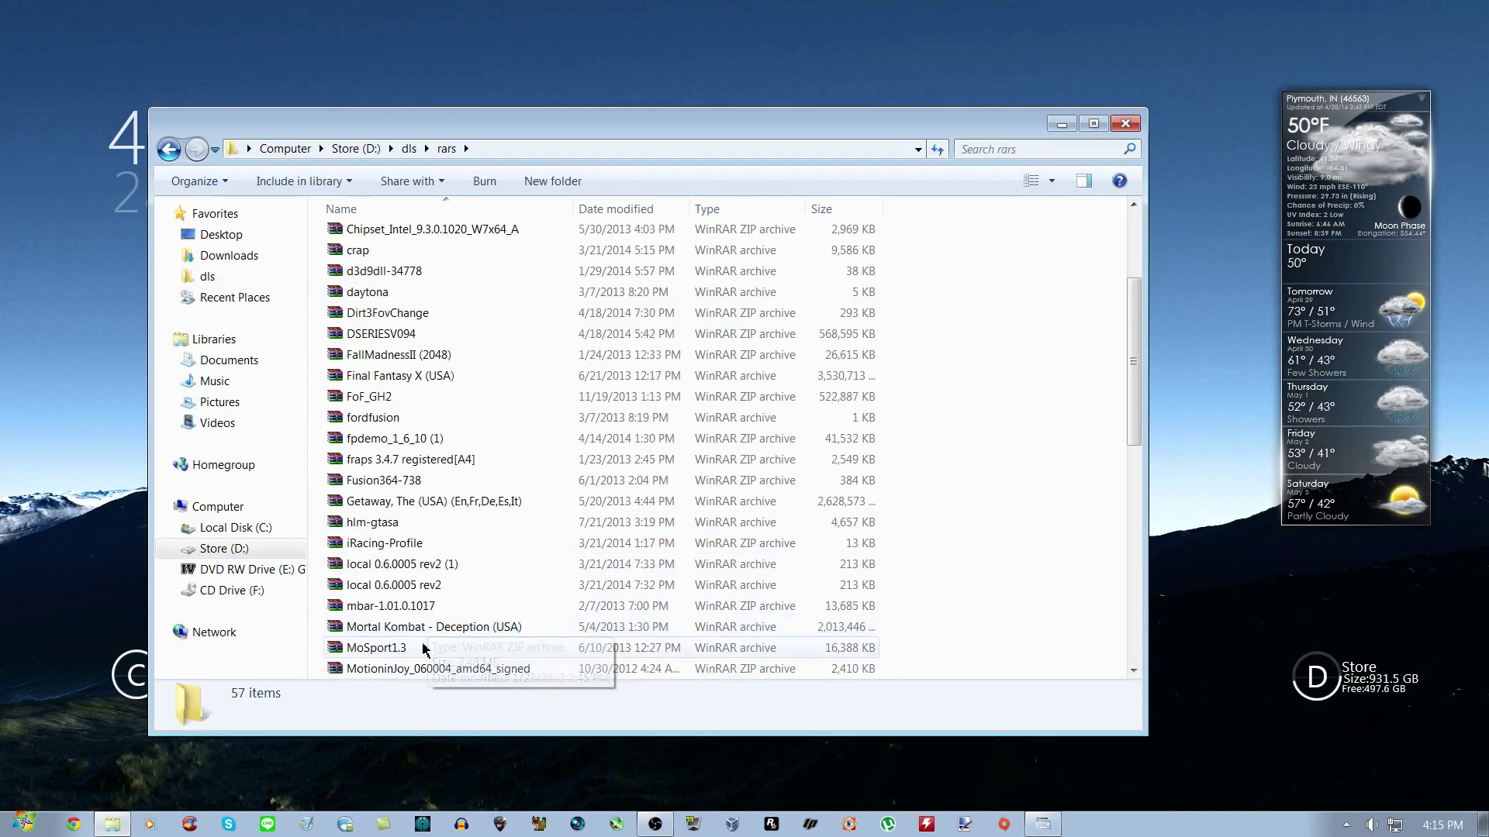
double_click(427, 586)
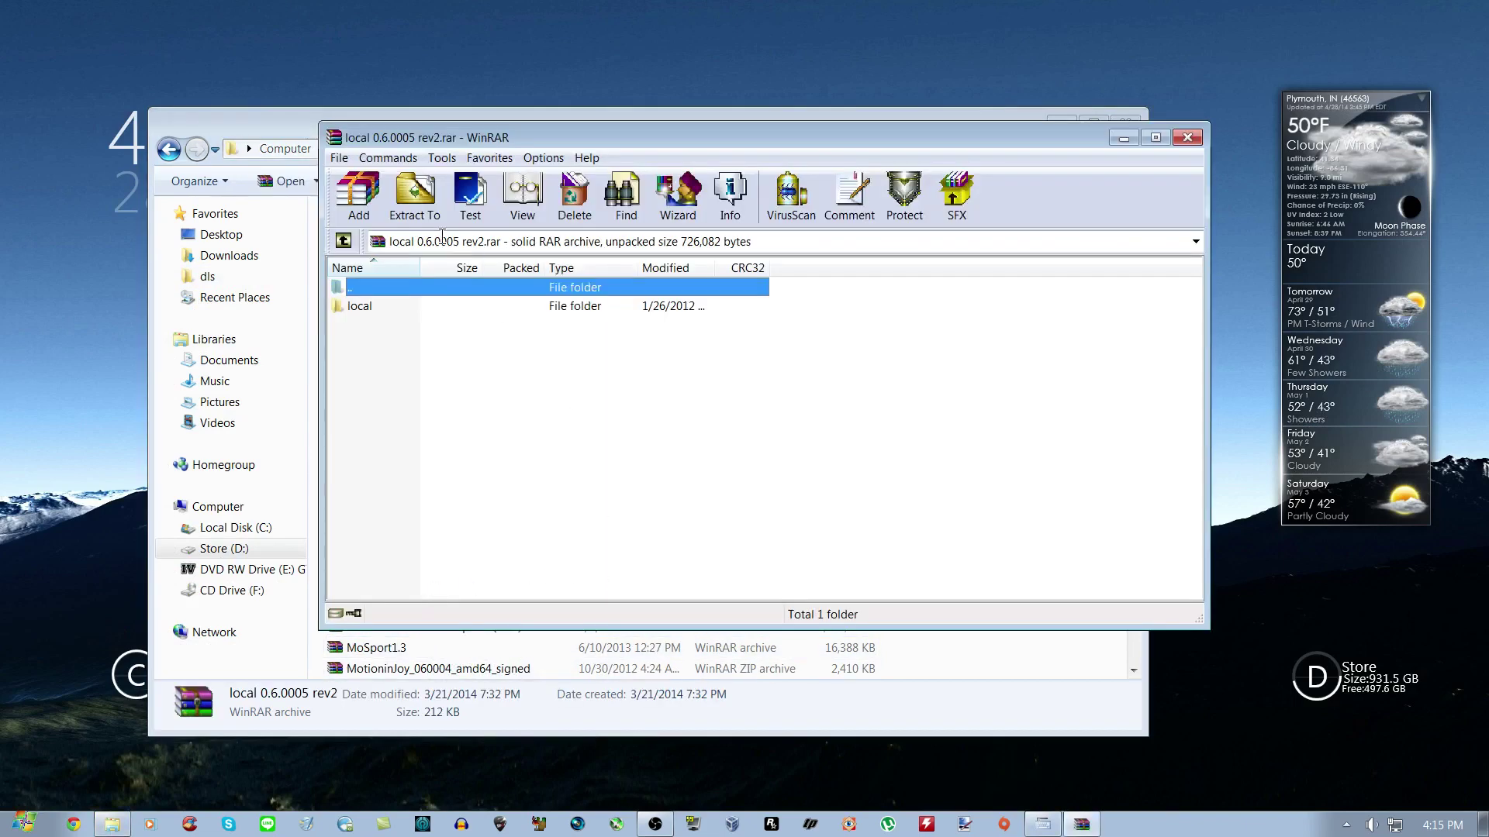
left_click_drag(436, 138, 606, 156)
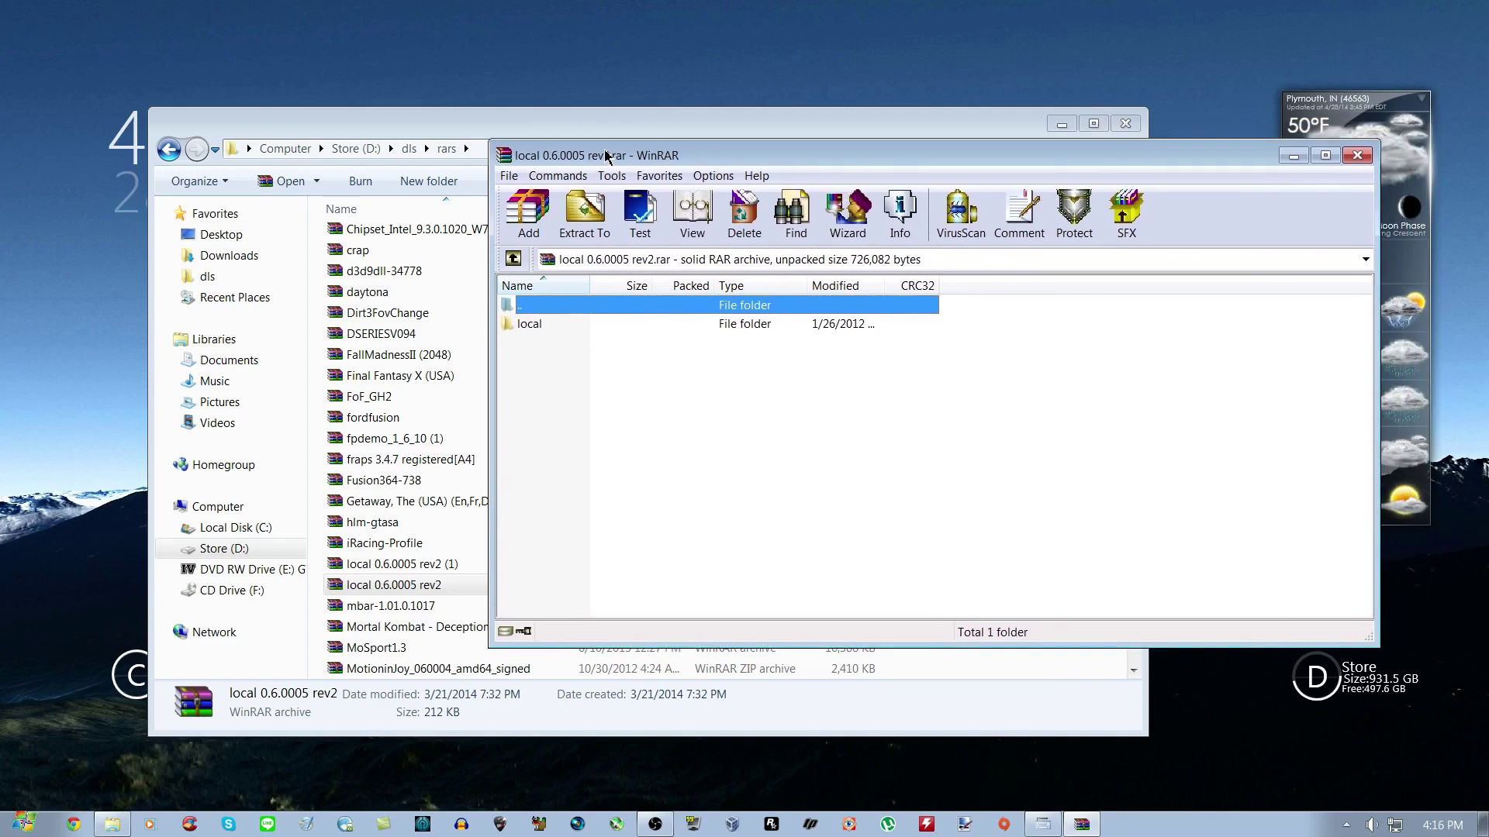
left_click(545, 329)
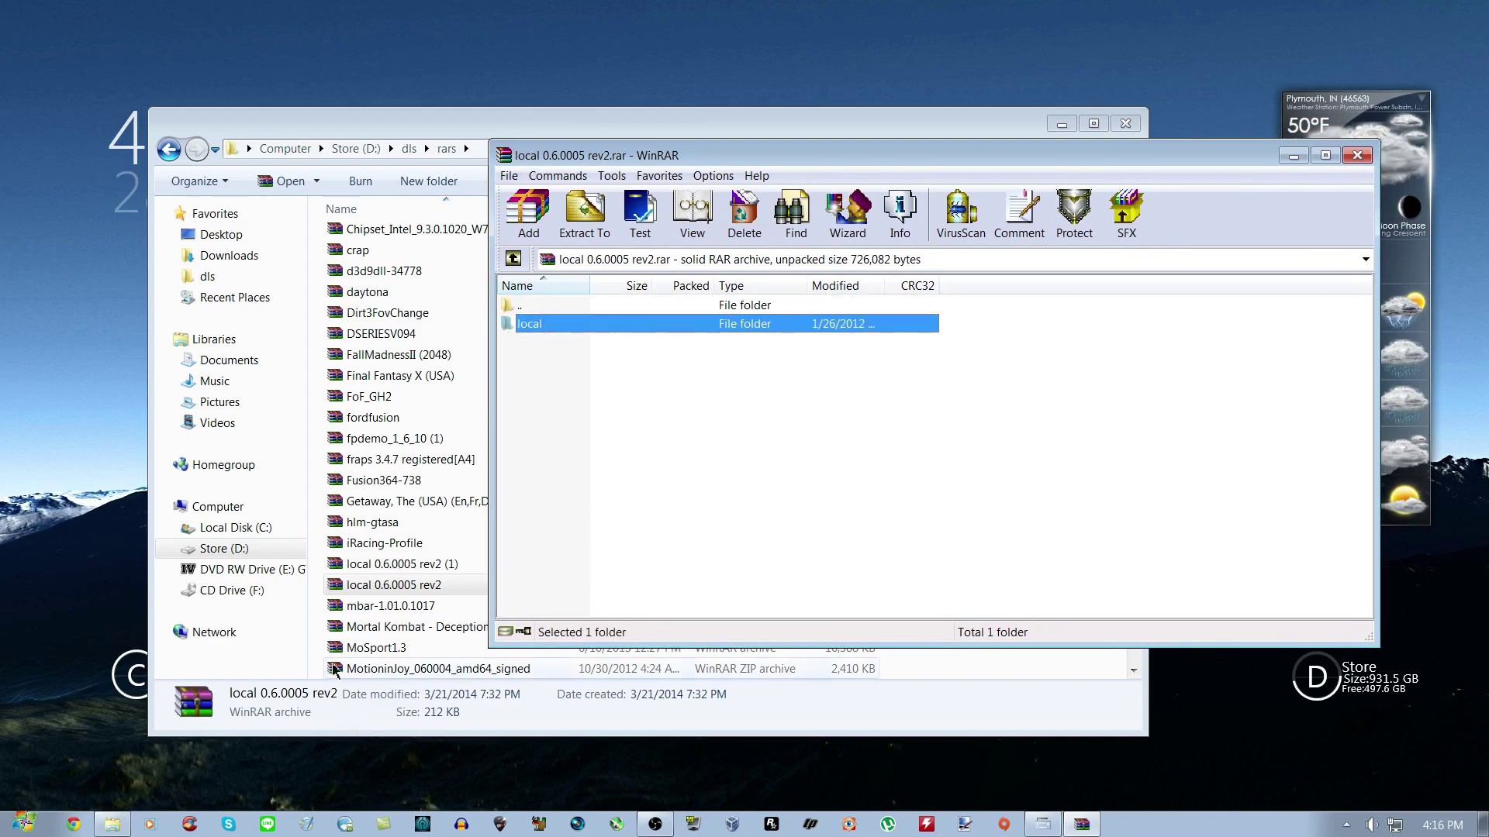
Step: Browse to C:\Program Files\MotioninJoy\ds3 in Explorer
left_click(241, 530)
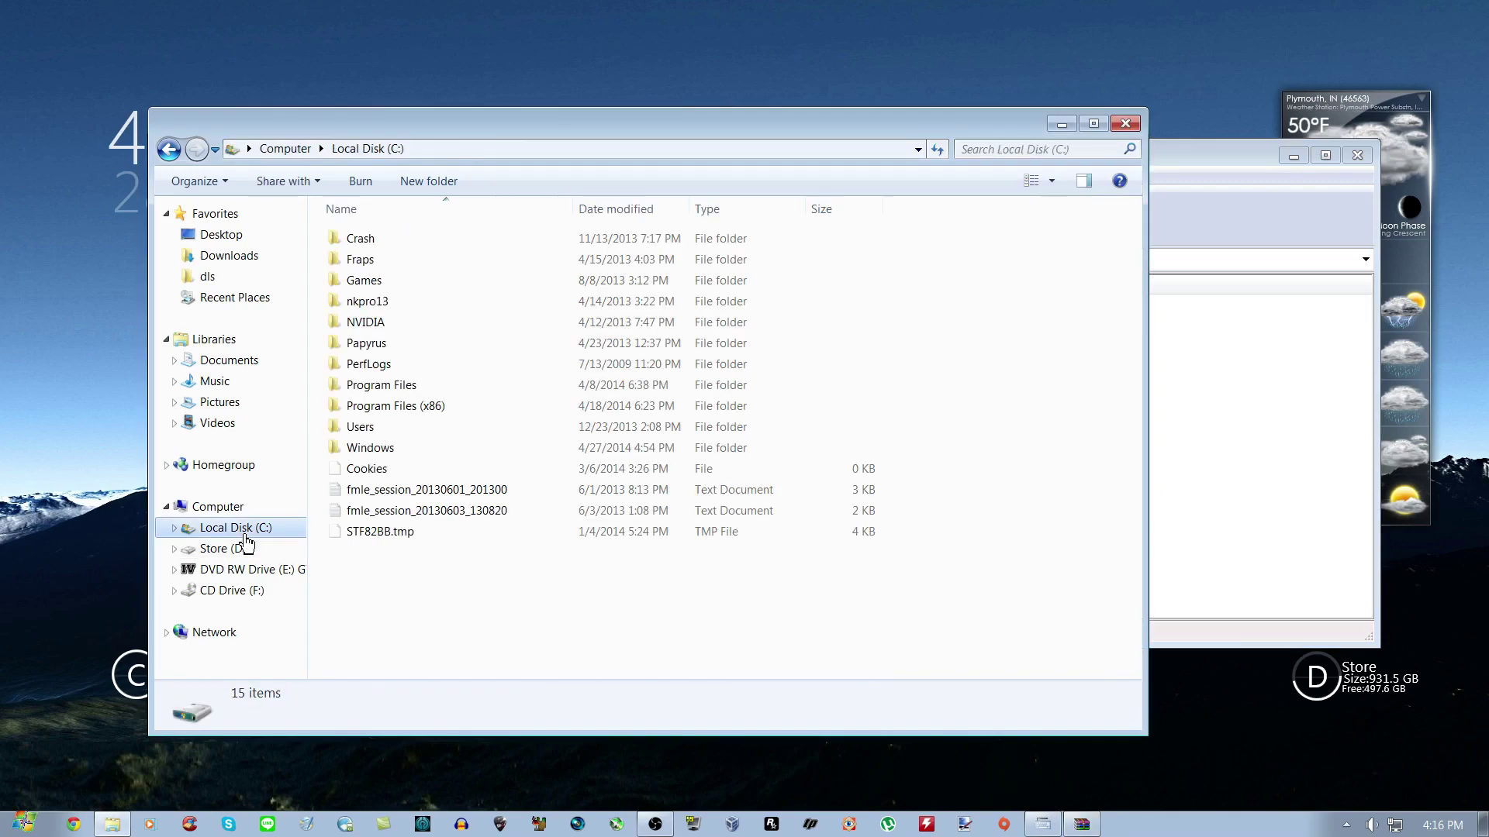
double_click(402, 386)
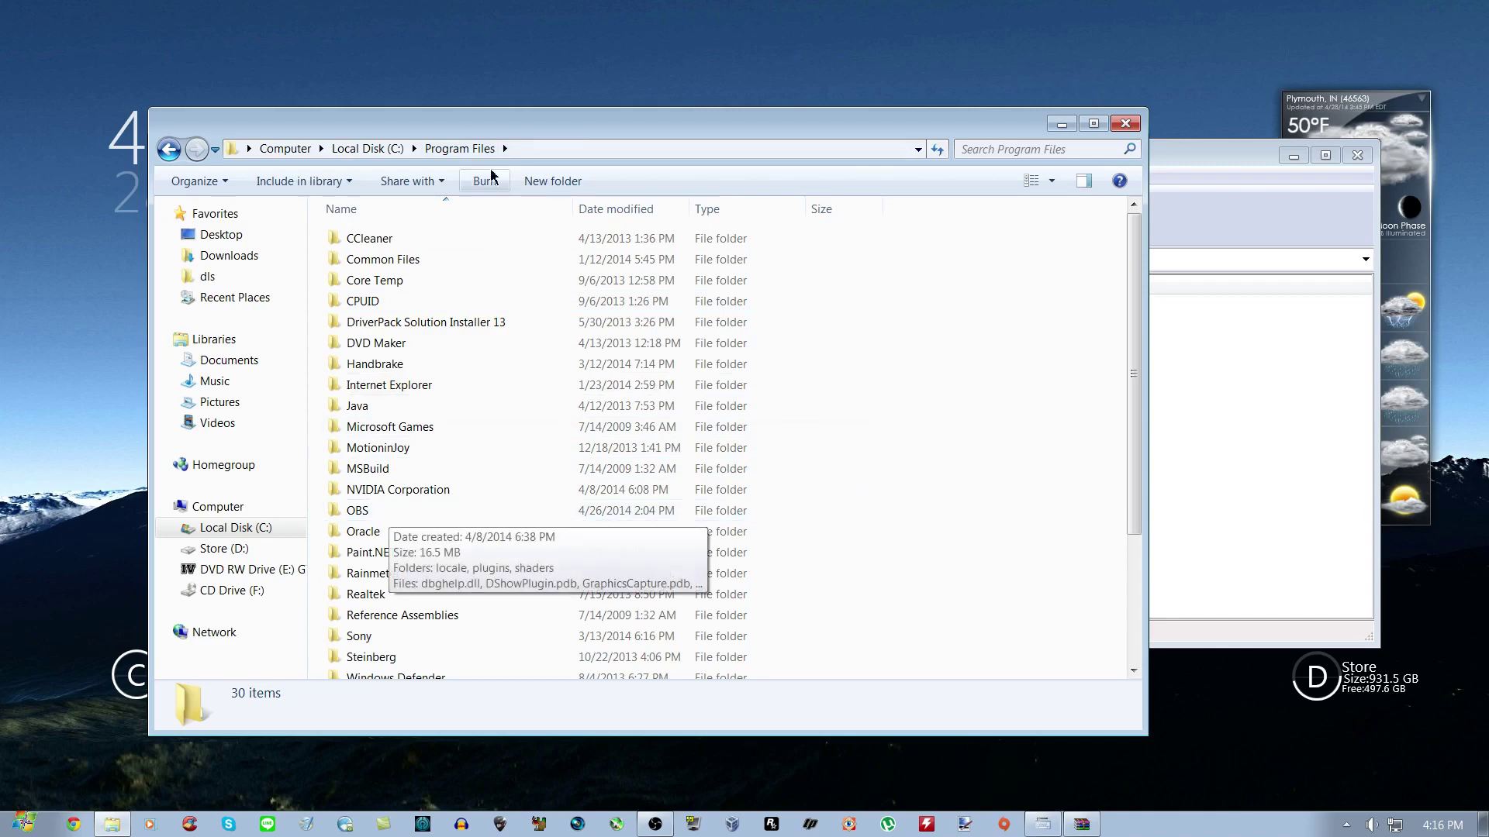
double_click(370, 450)
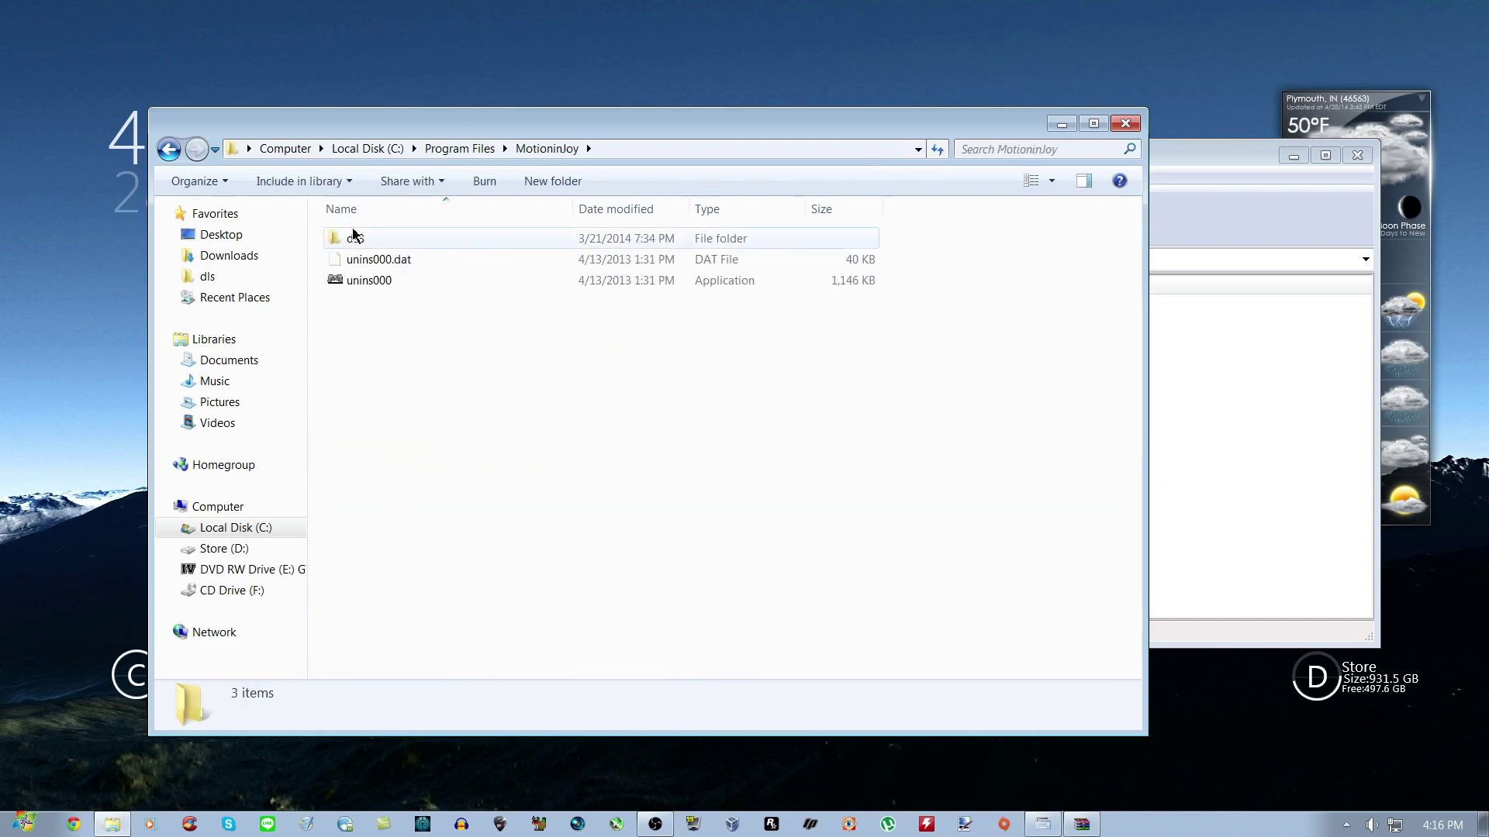
double_click(375, 246)
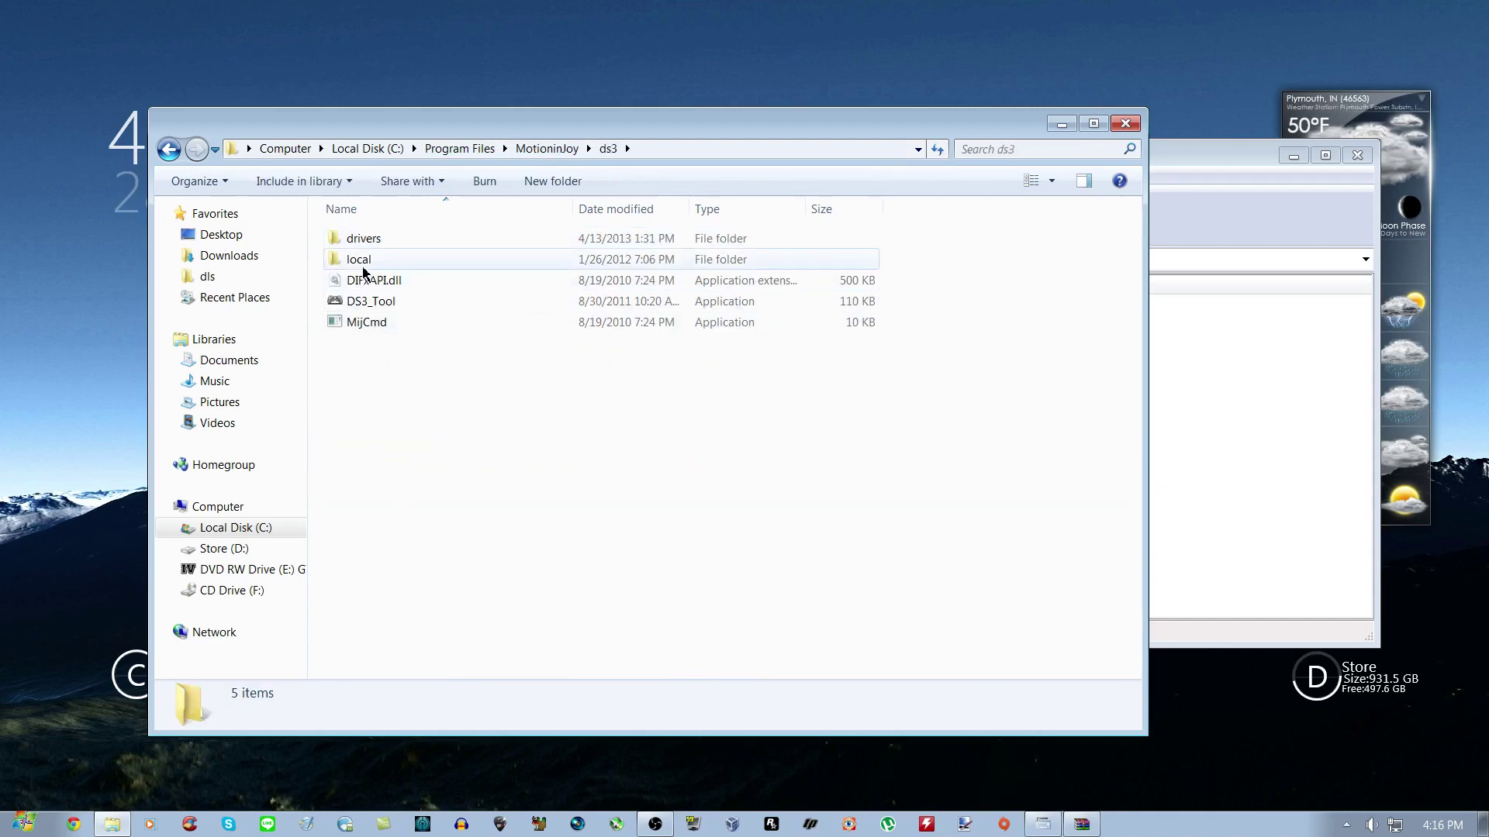
left_click(365, 272)
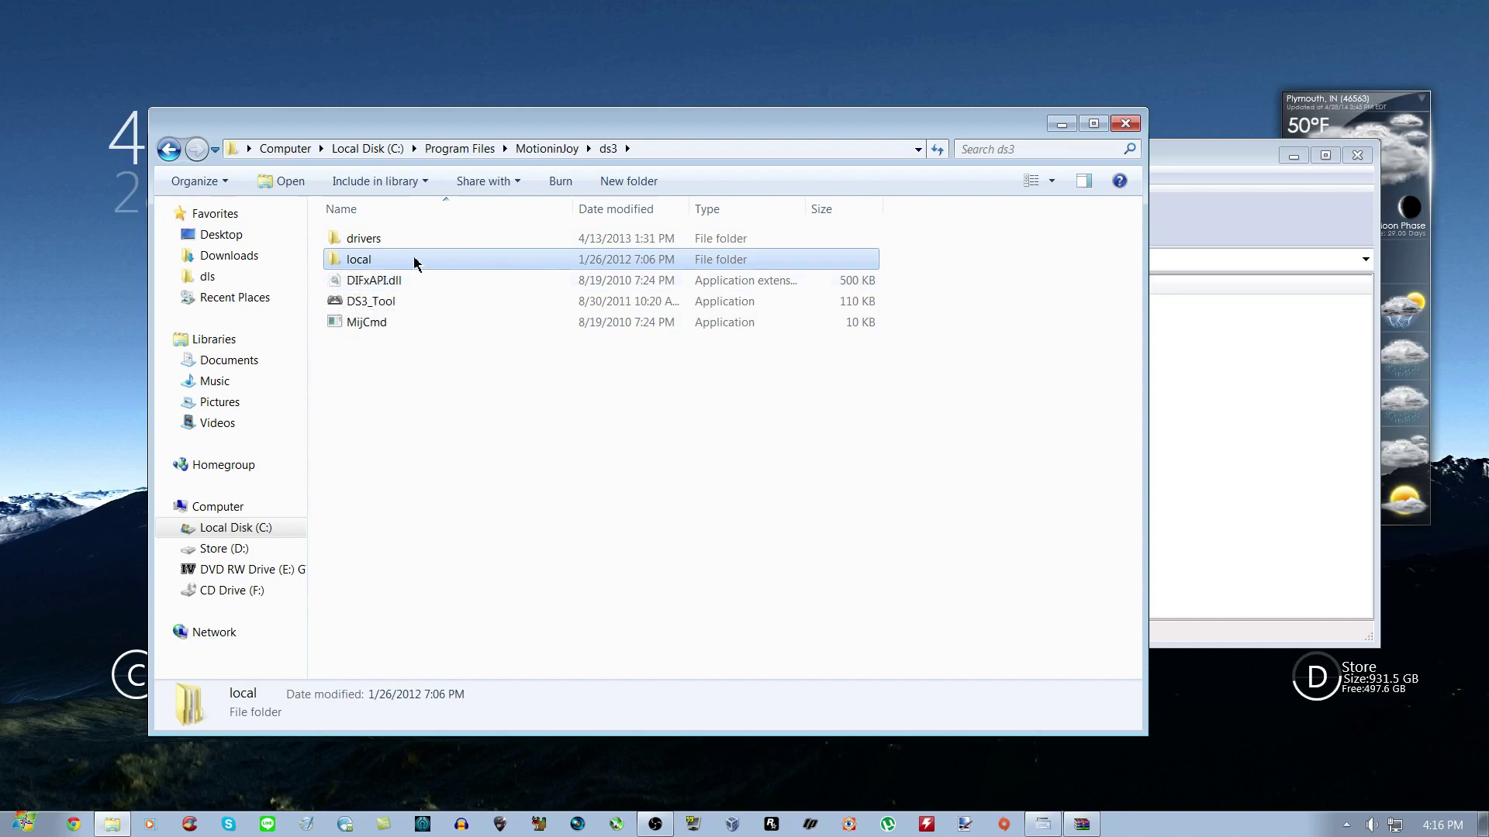
Step: Drag the archive's local folder into ds3, then close WinRAR and Explorer
left_click(1371, 512)
left_click(533, 332)
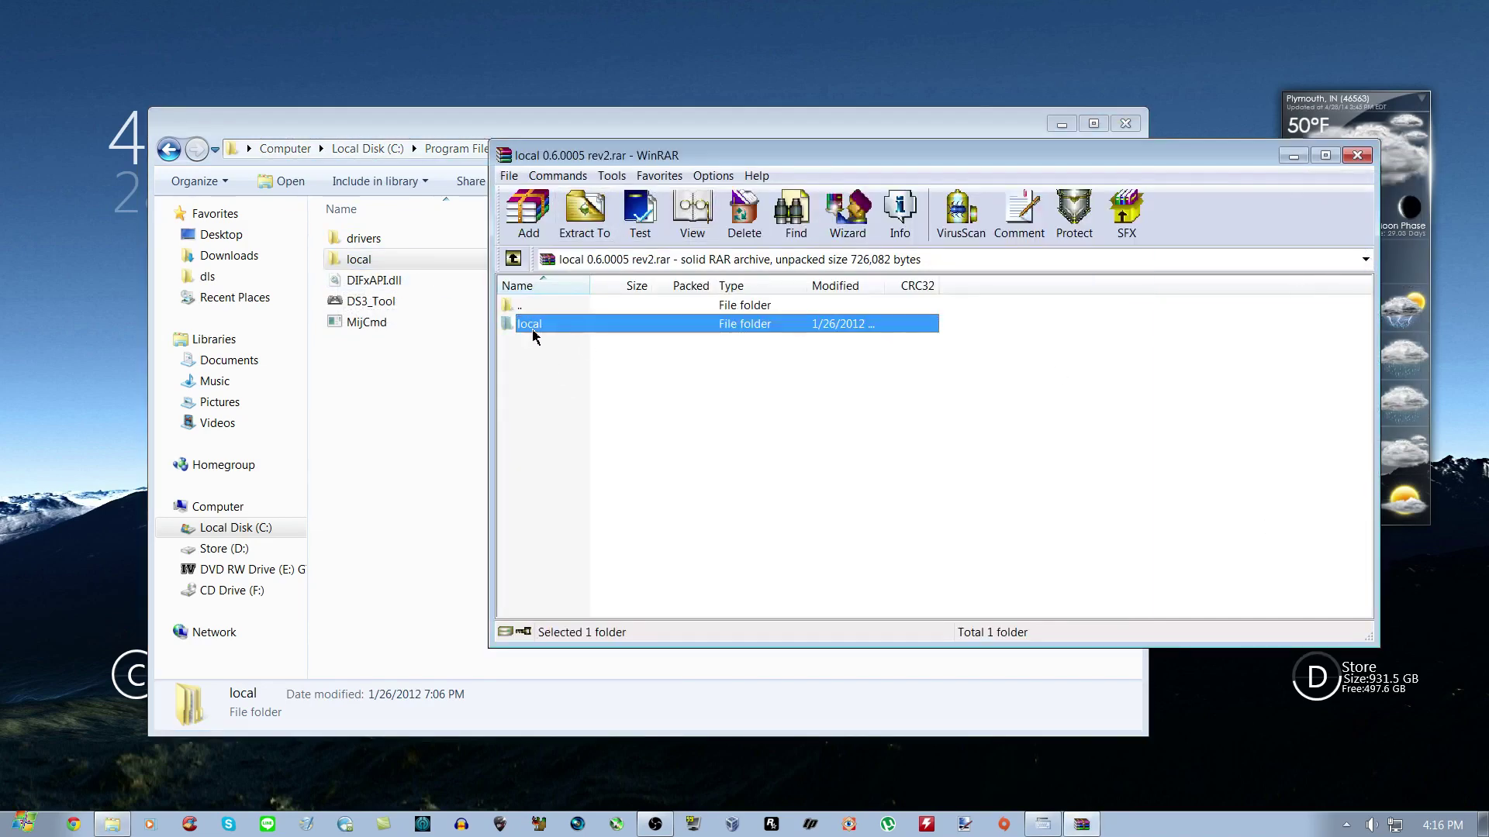
left_click_drag(559, 326, 661, 399)
left_click(1357, 155)
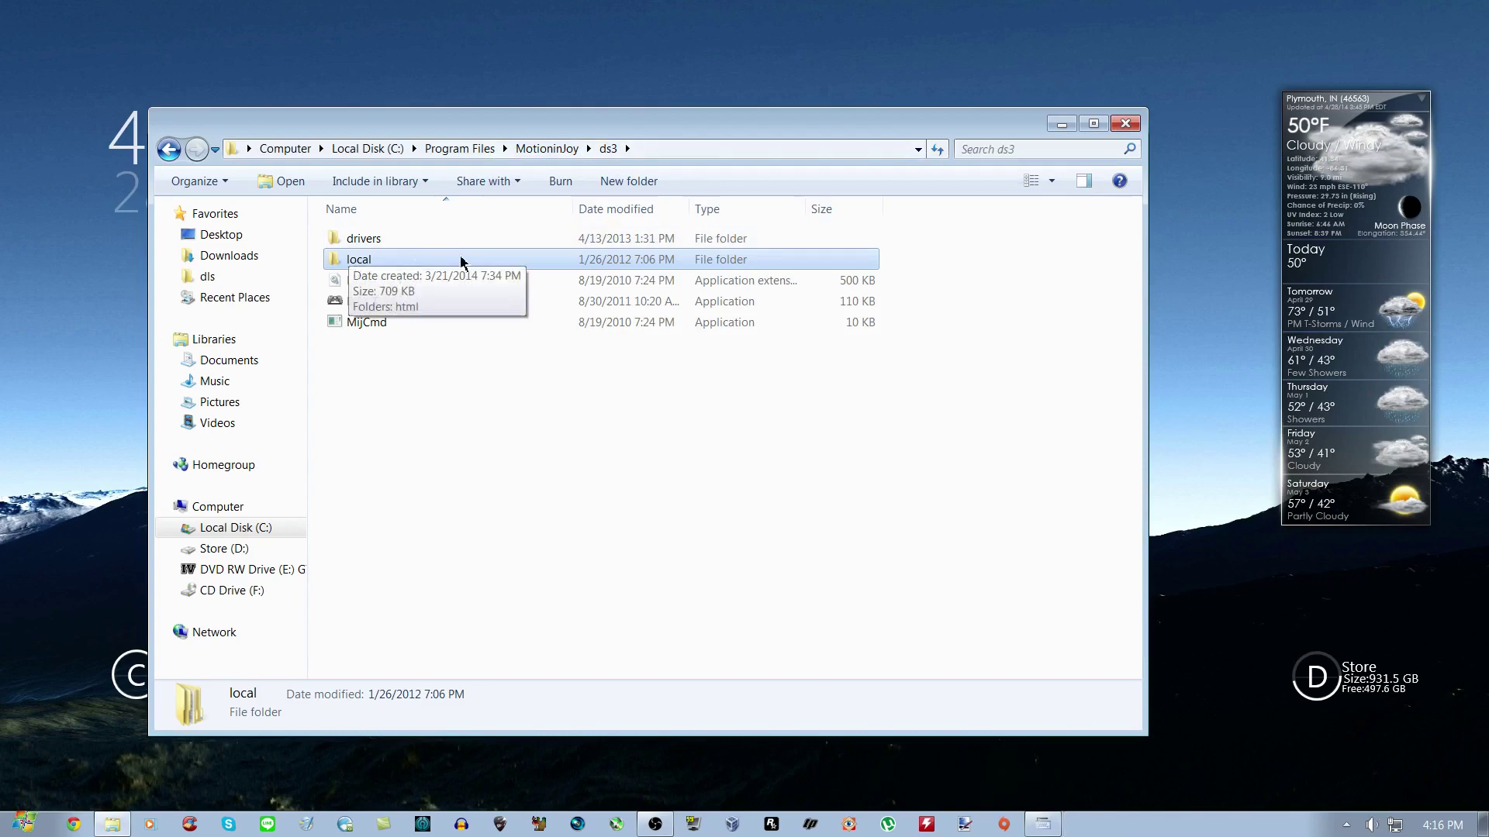
left_click(1126, 123)
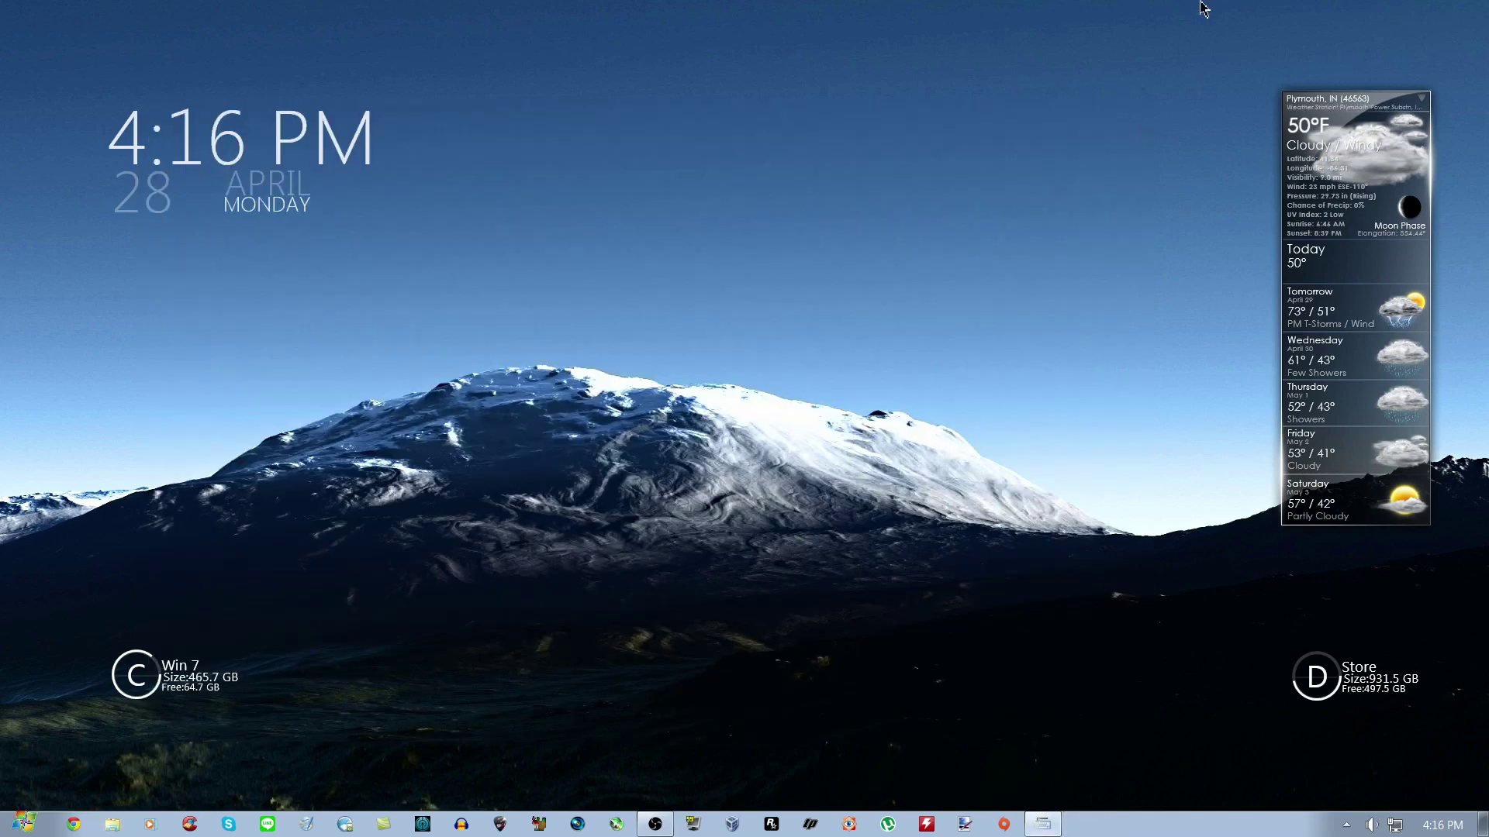
Step: Launch DS3 Tool in Local offline mode and select the controller hardware in Driver Manager
mouse_move(1206, 8)
left_click(1292, 22)
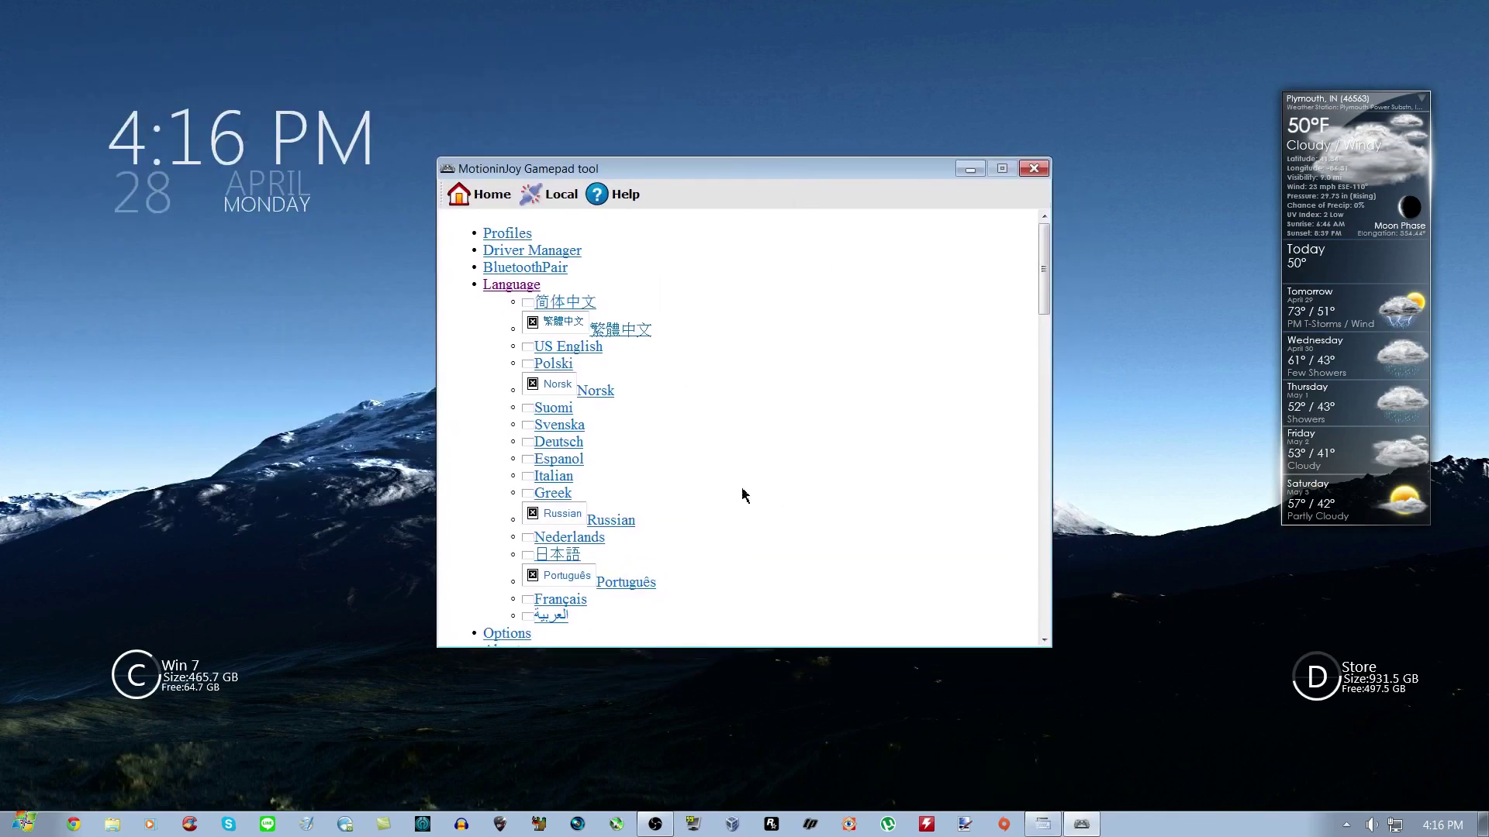
left_click(549, 208)
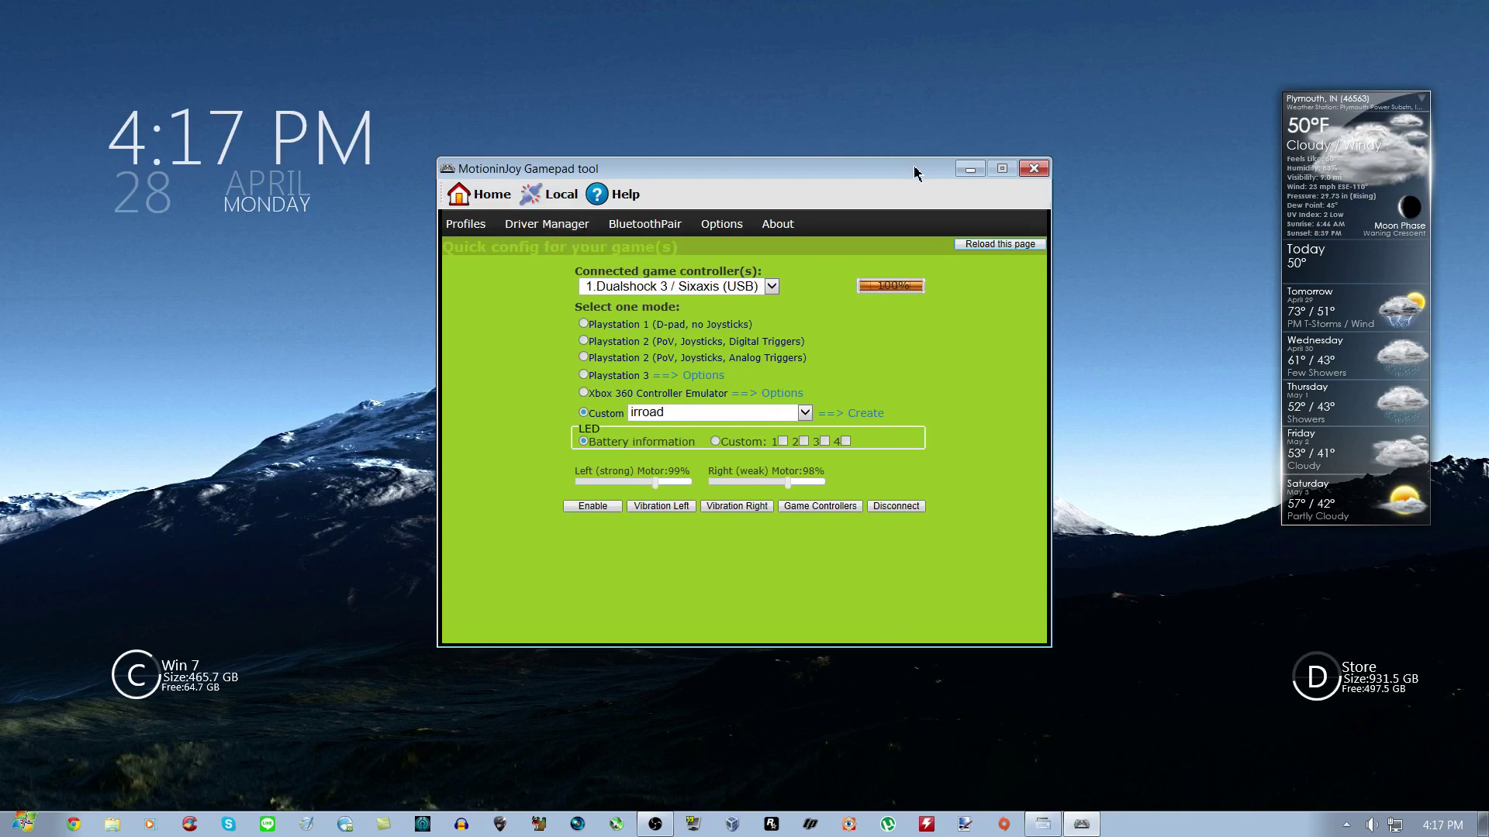
left_click_drag(915, 172, 920, 193)
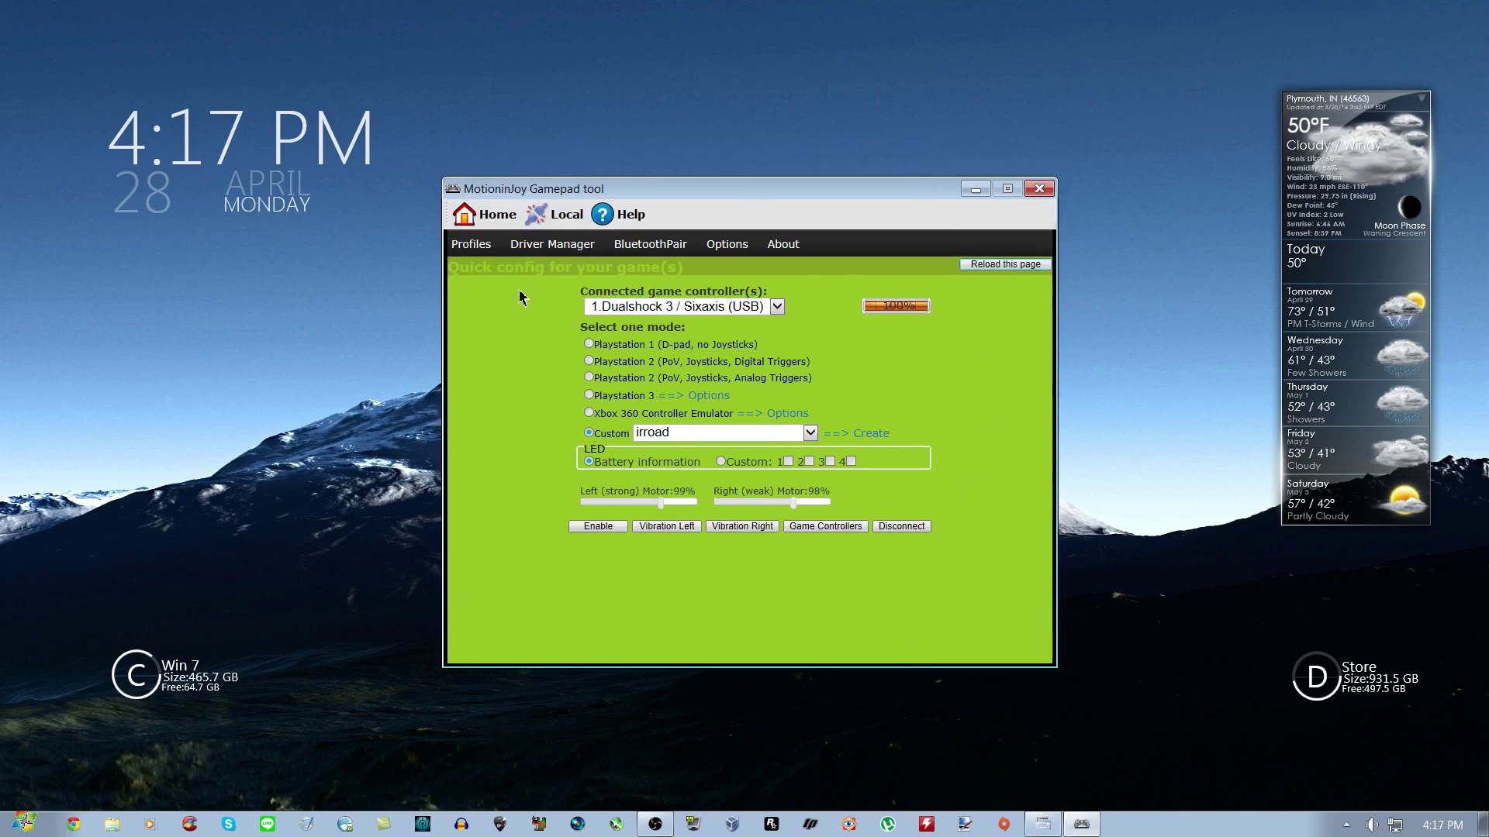
left_click(535, 245)
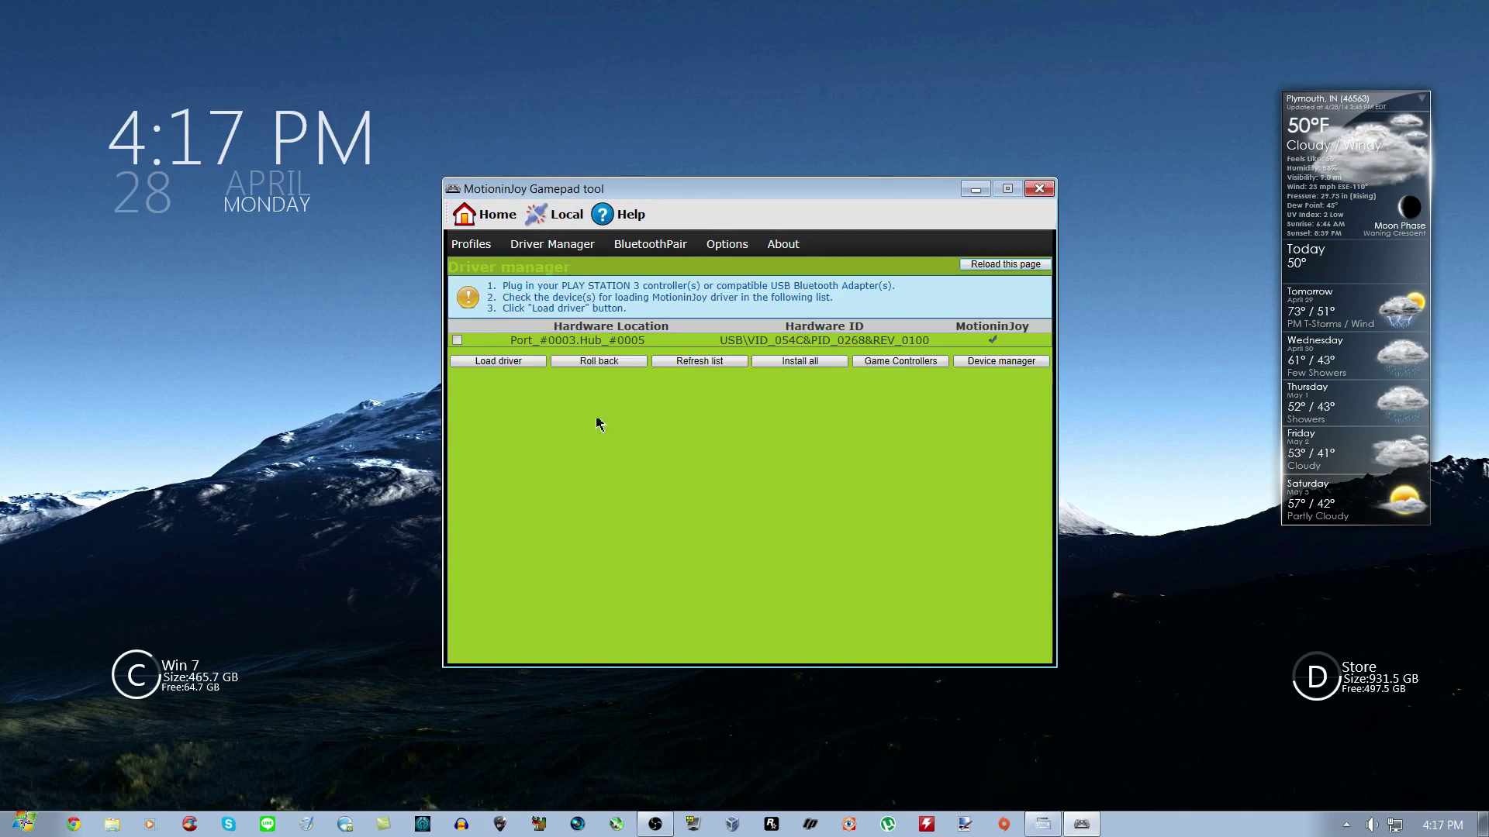
left_click(459, 344)
left_click(741, 247)
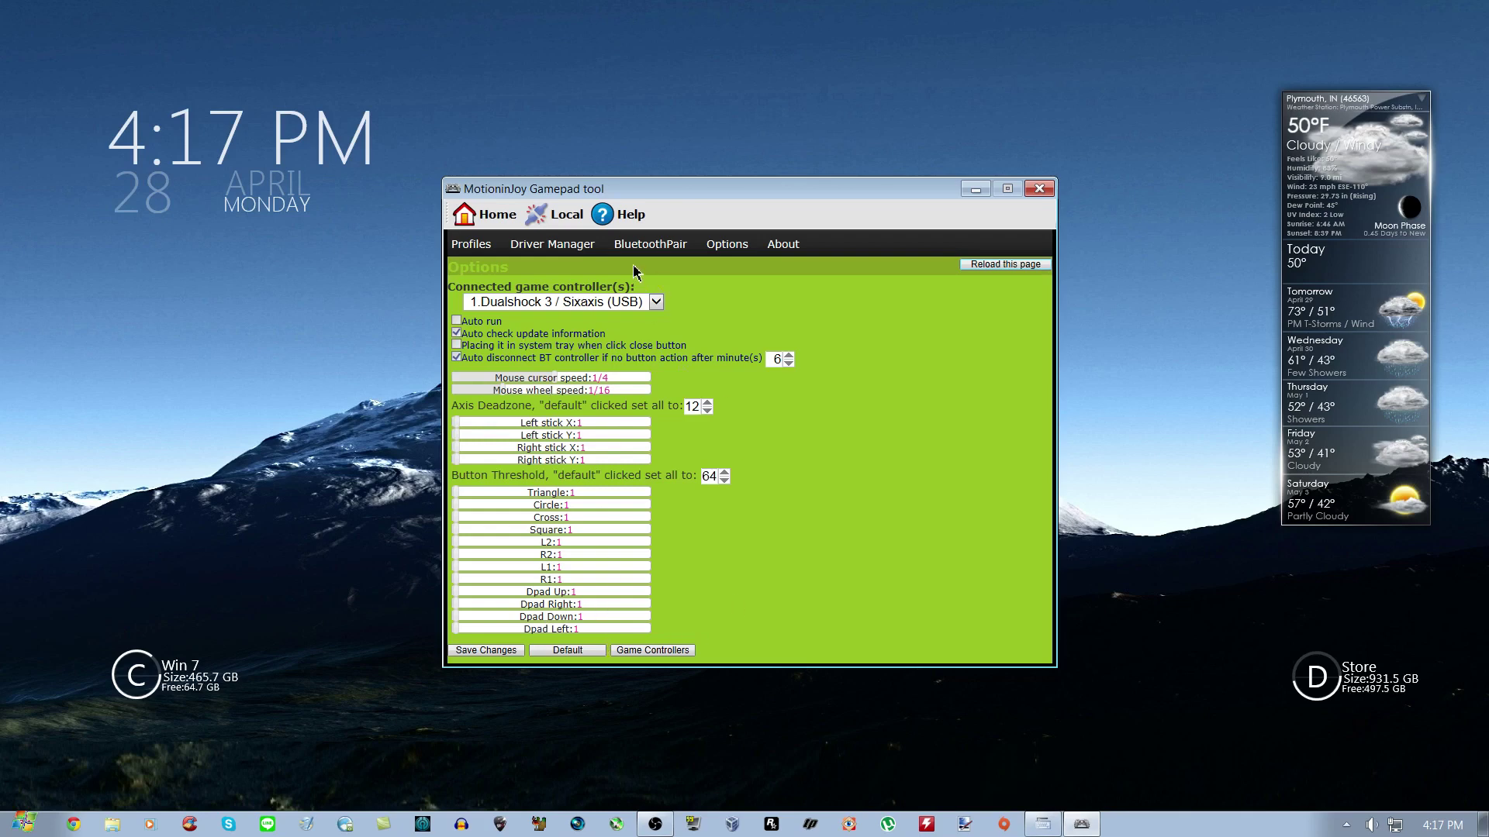
Step: Return to the Quick config profiles page and open the Profile Editor for the custom mode
left_click(584, 247)
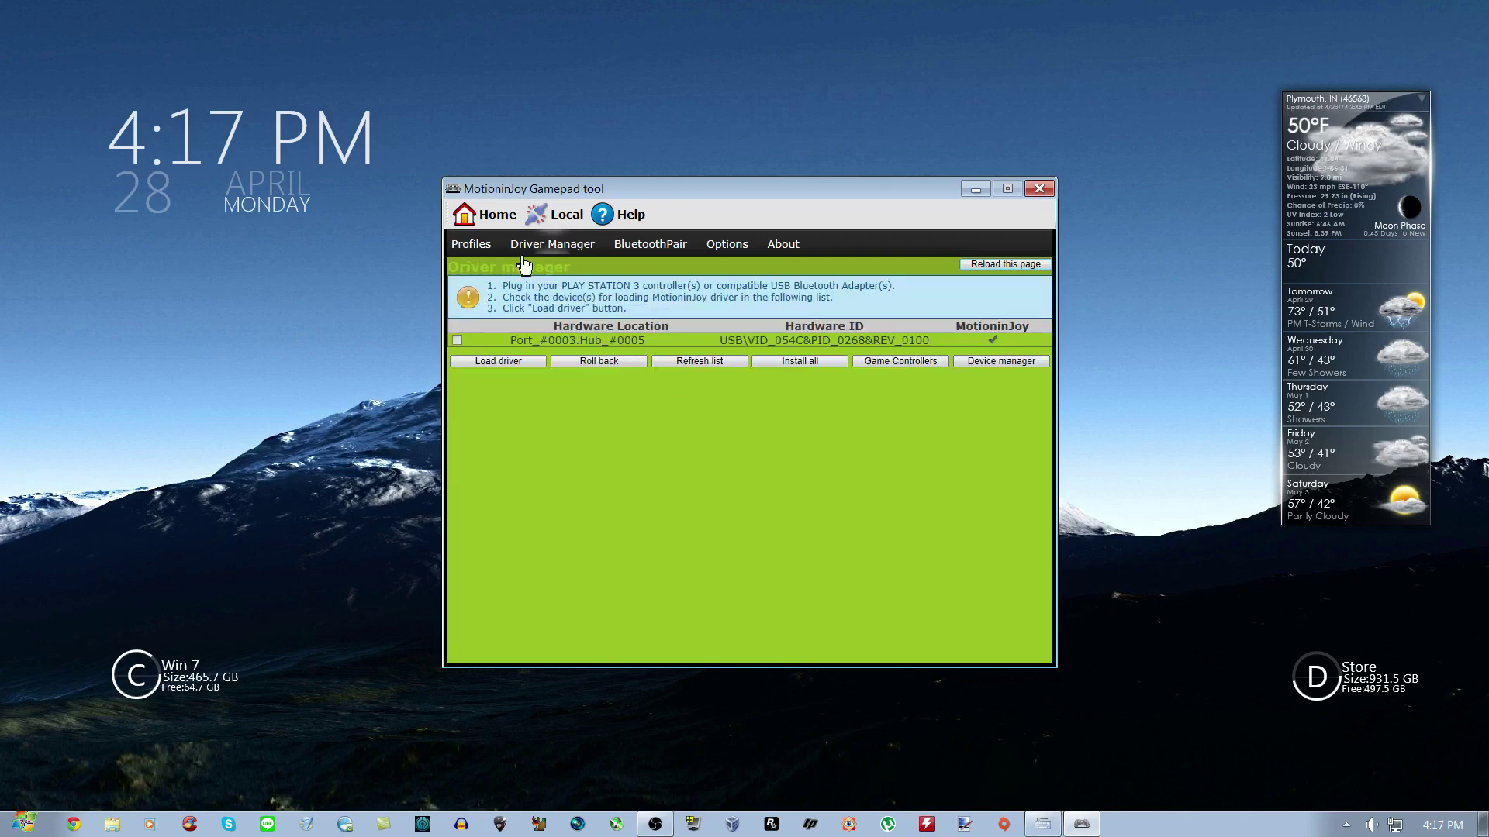
left_click(473, 247)
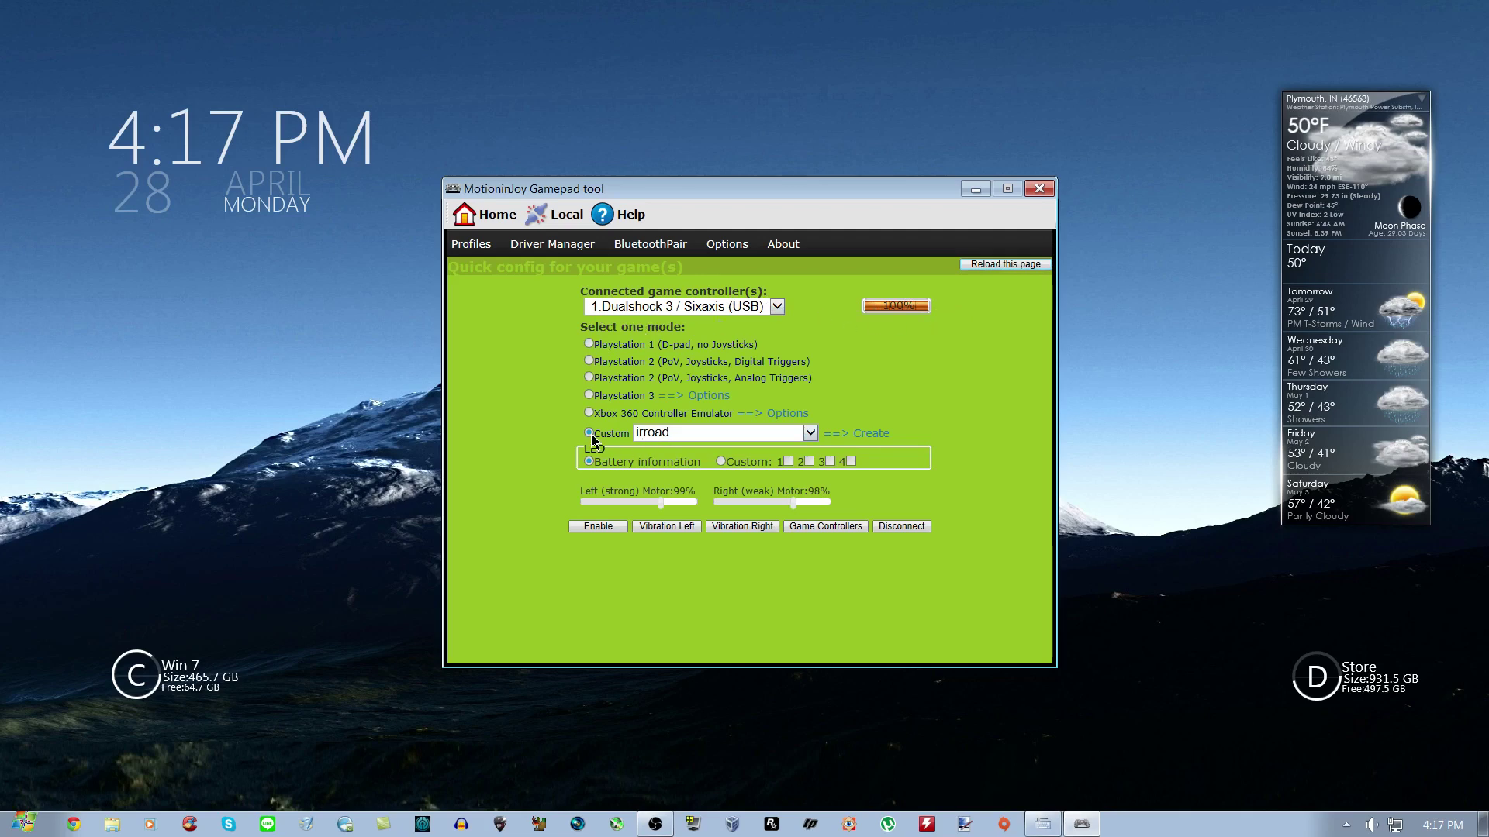
left_click(869, 435)
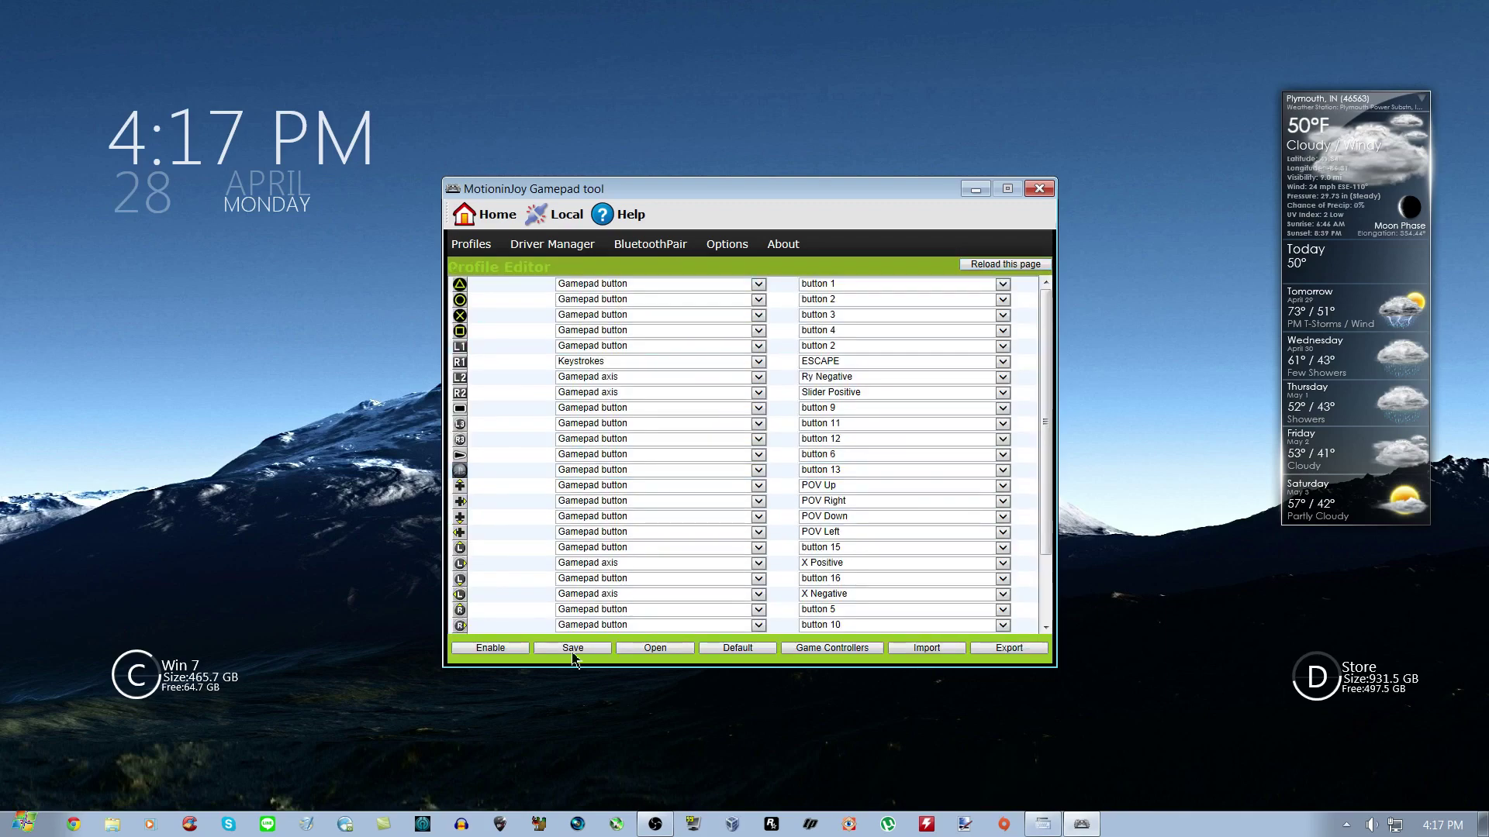
left_click(483, 245)
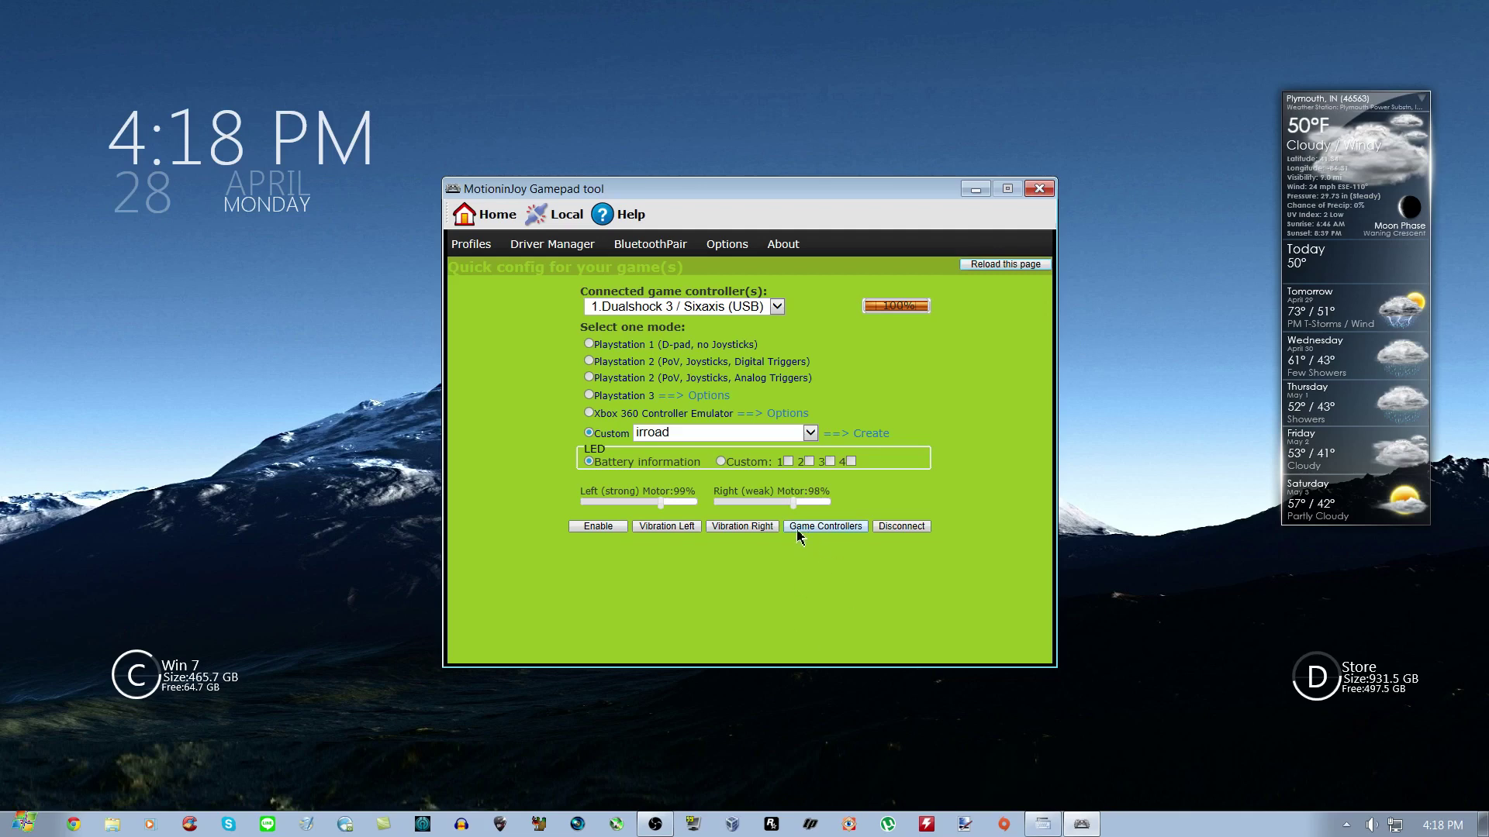
Step: Test the MotioninJoy Virtual Game Controller in Game Controllers, then close it and DS3 Tool
left_click(825, 526)
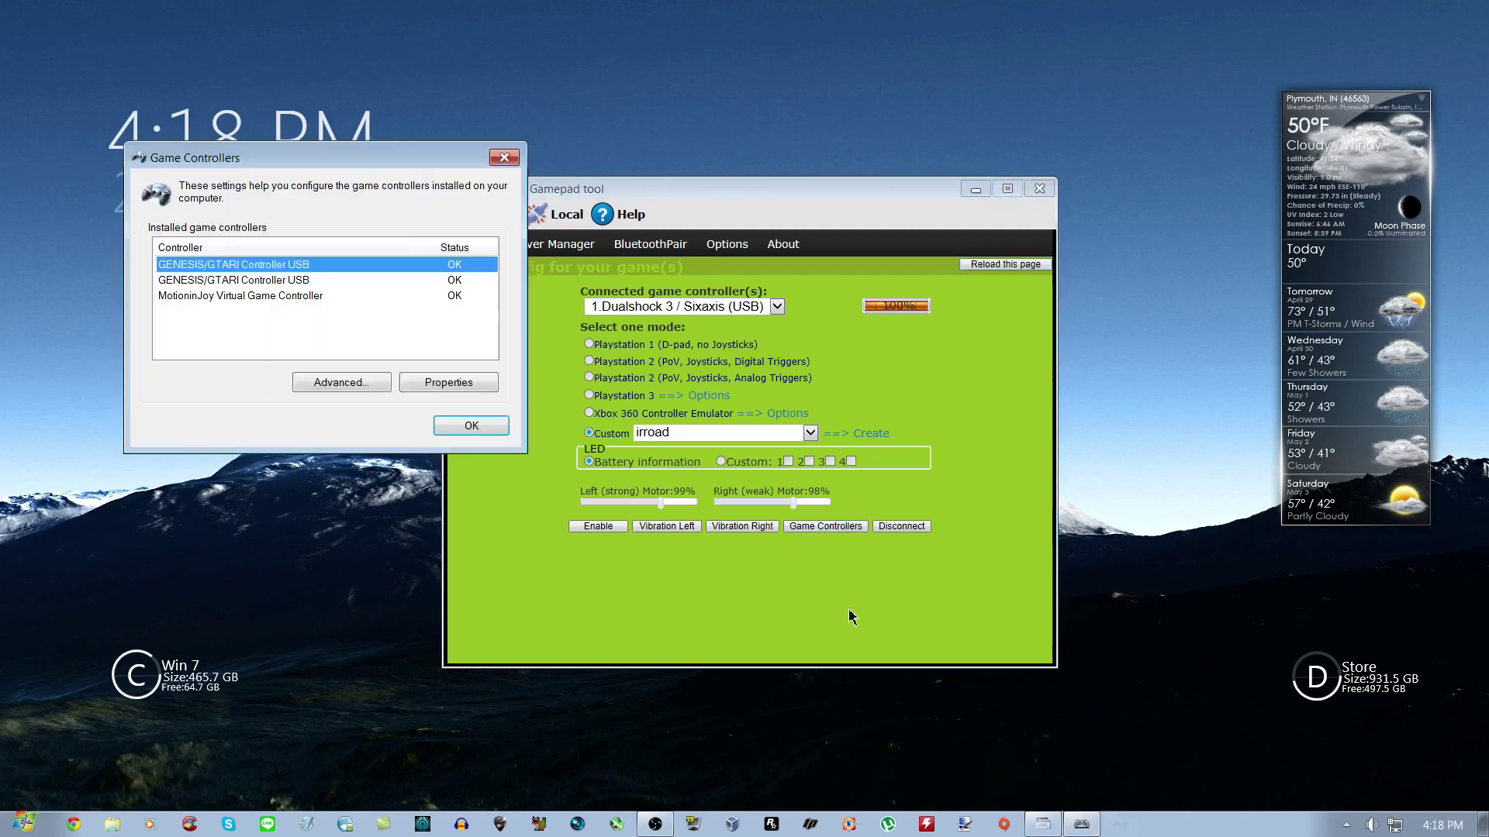
left_click(288, 299)
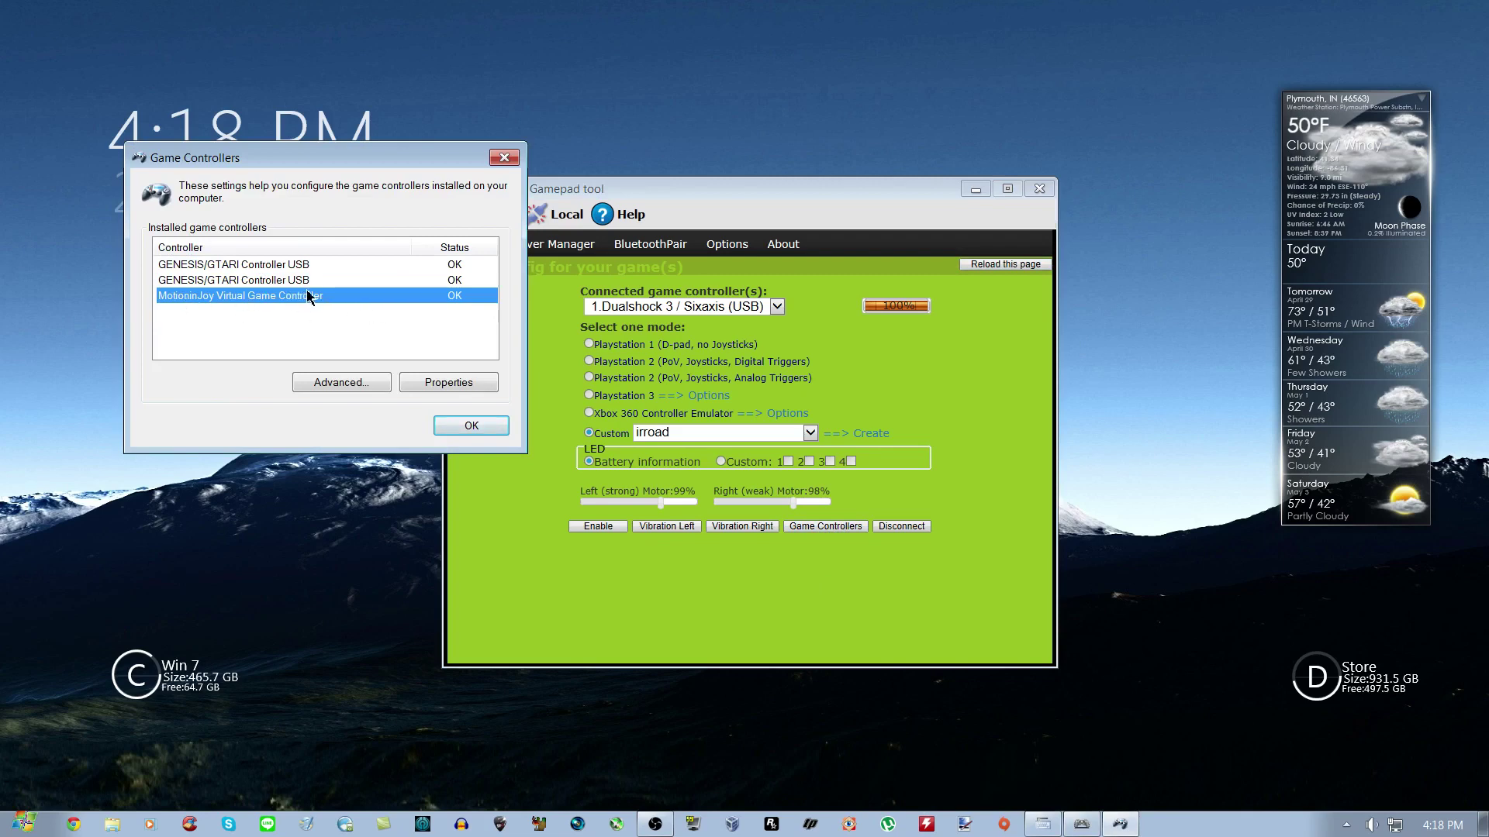
left_click(355, 383)
left_click(341, 308)
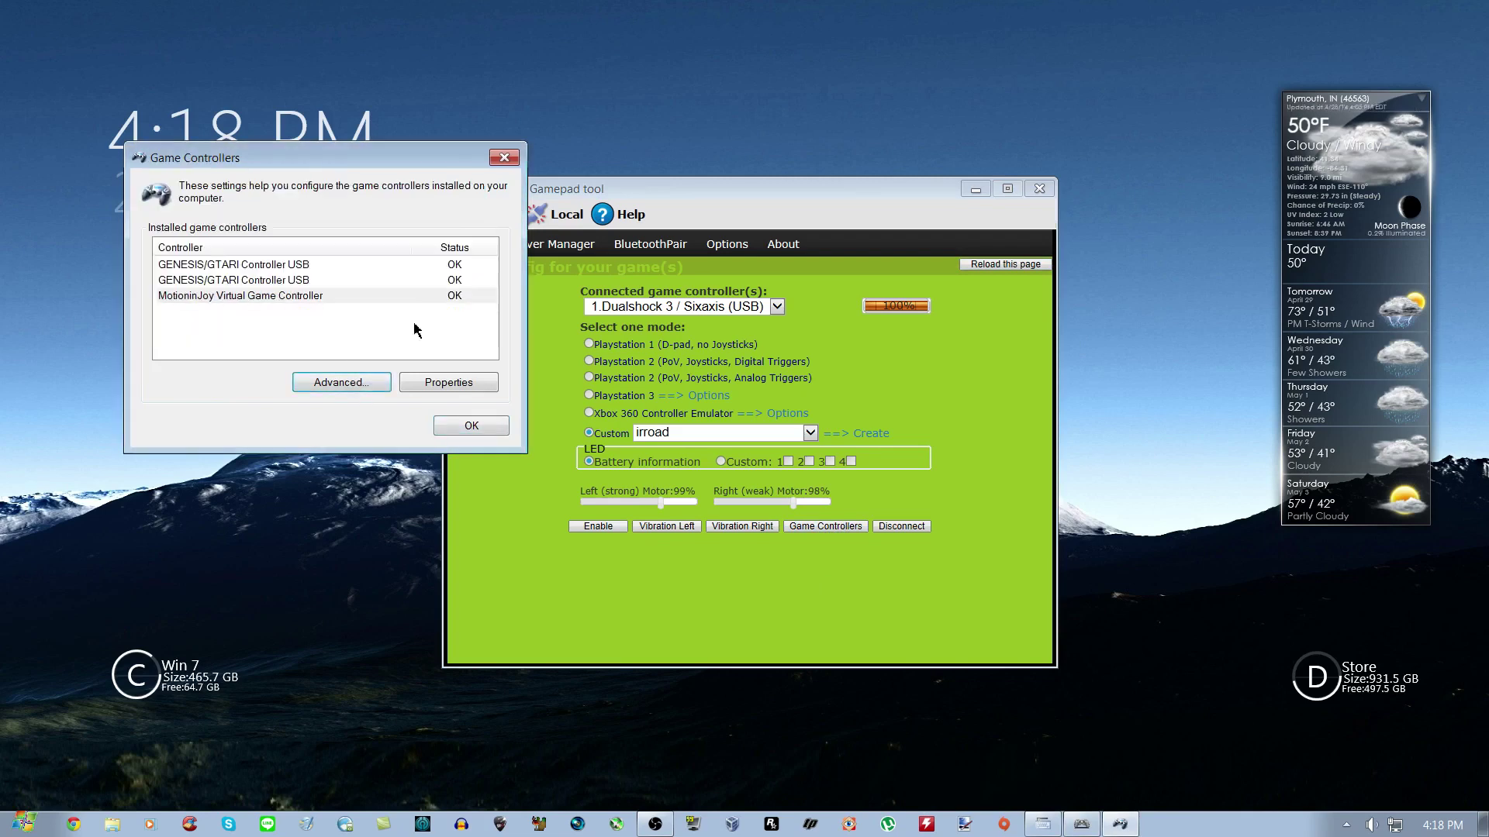
left_click(448, 383)
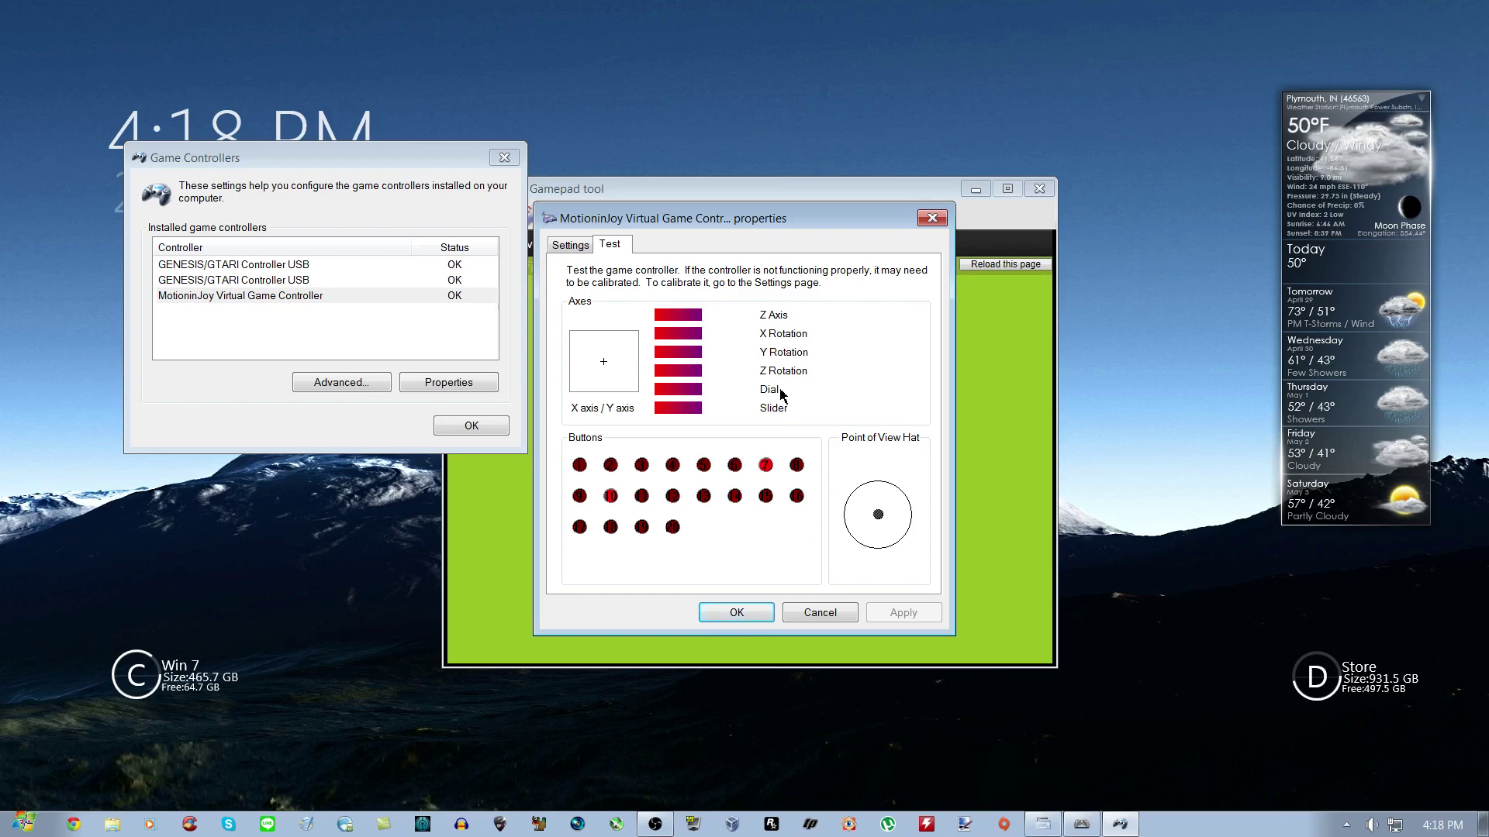
left_click(733, 614)
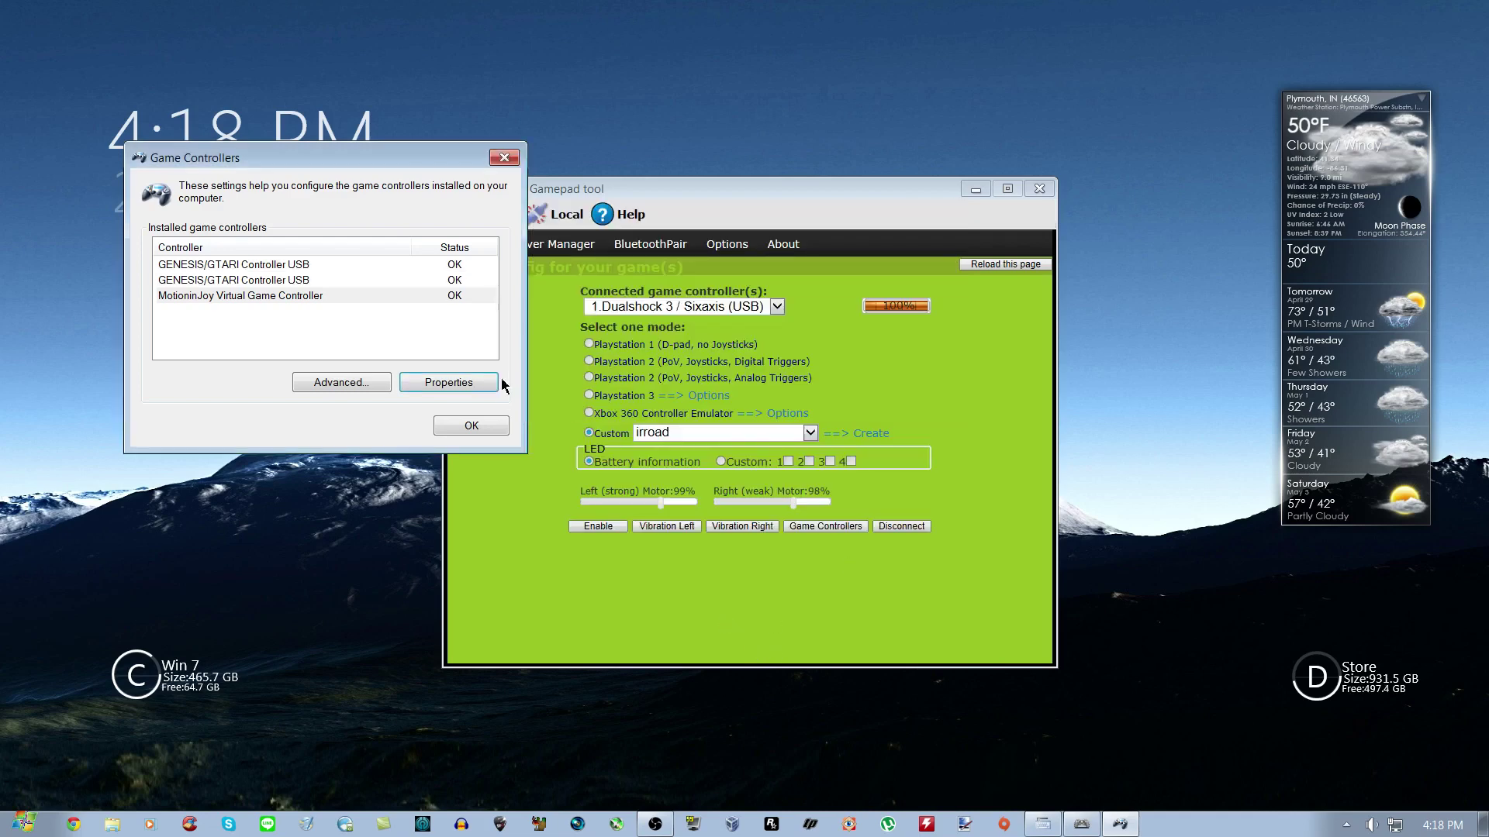
left_click(507, 431)
left_click_drag(931, 187, 898, 187)
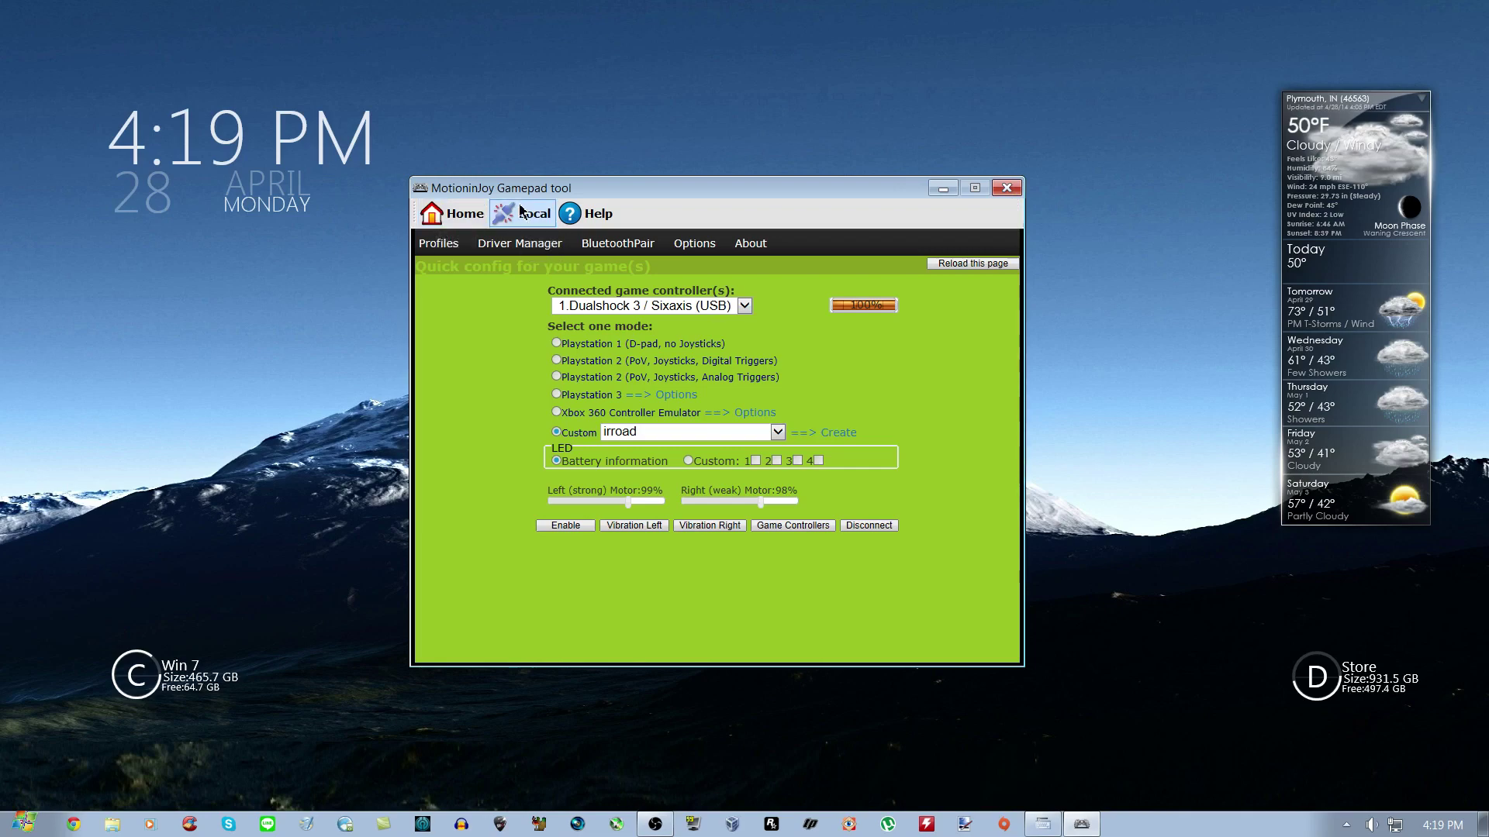
left_click(1006, 188)
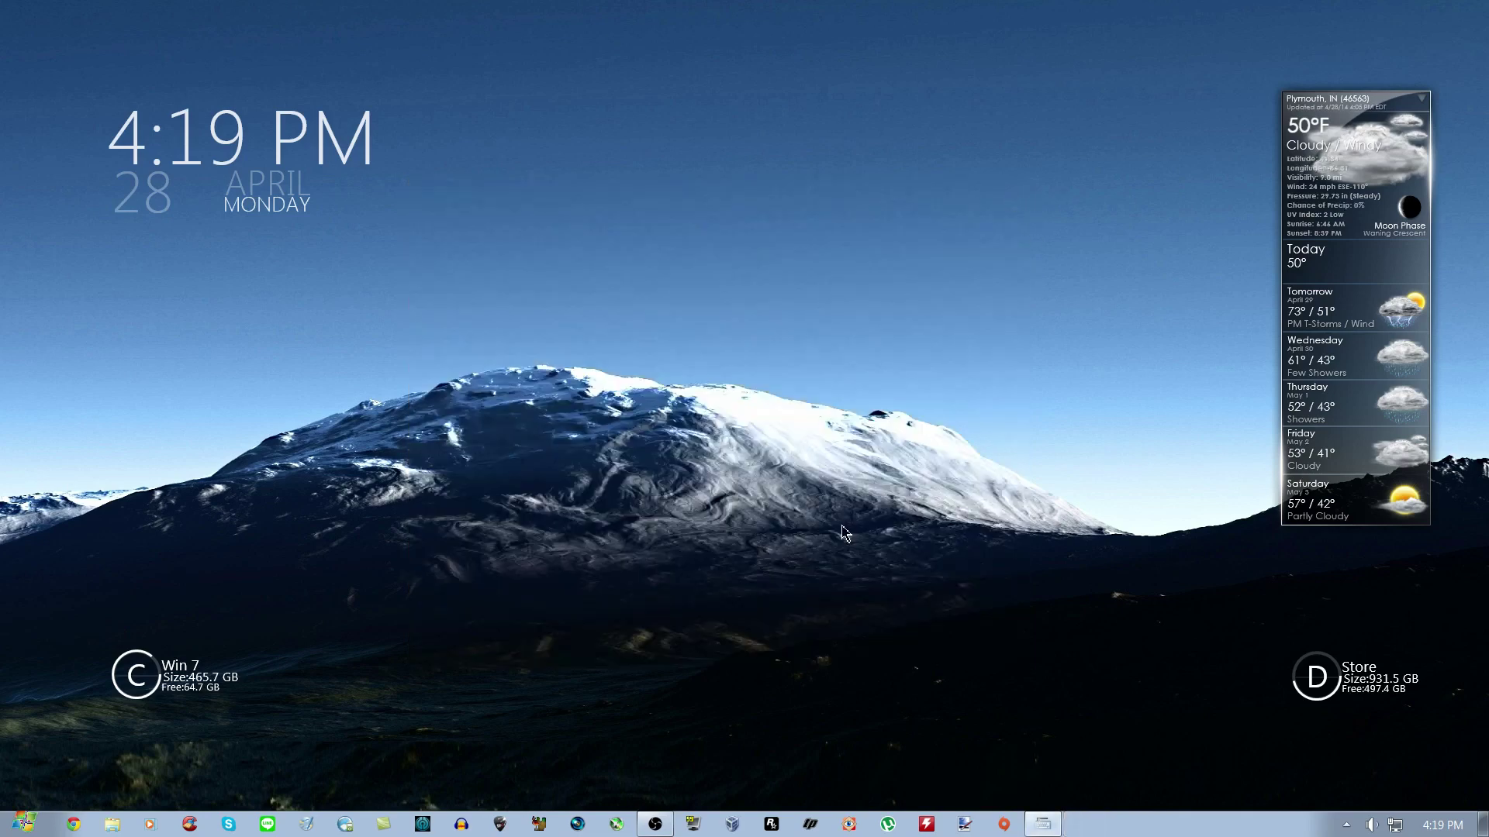
Step: Switch to the OBS recording window with Alt+Tab
key("alt+Tab")
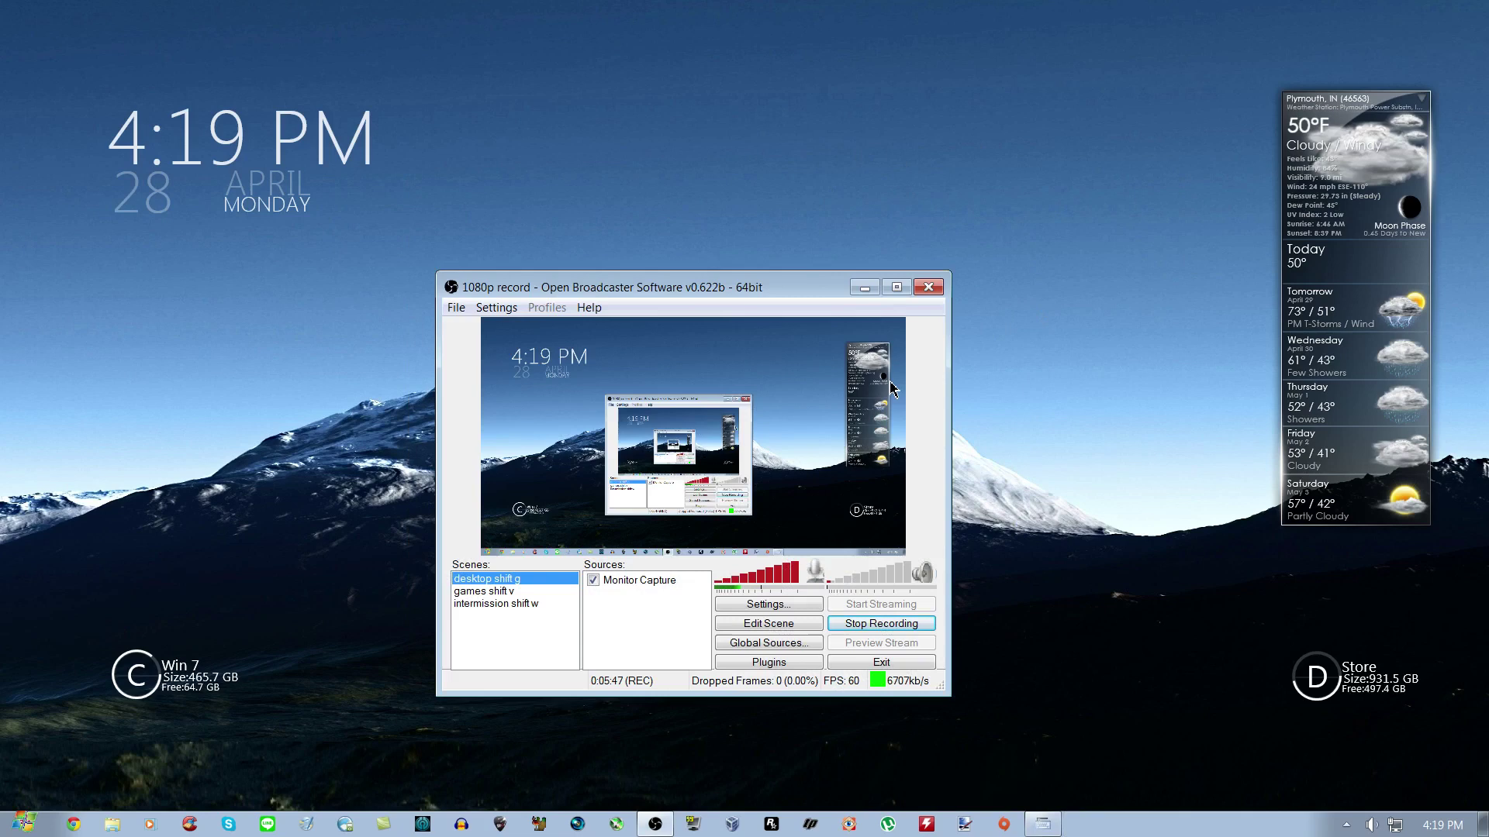